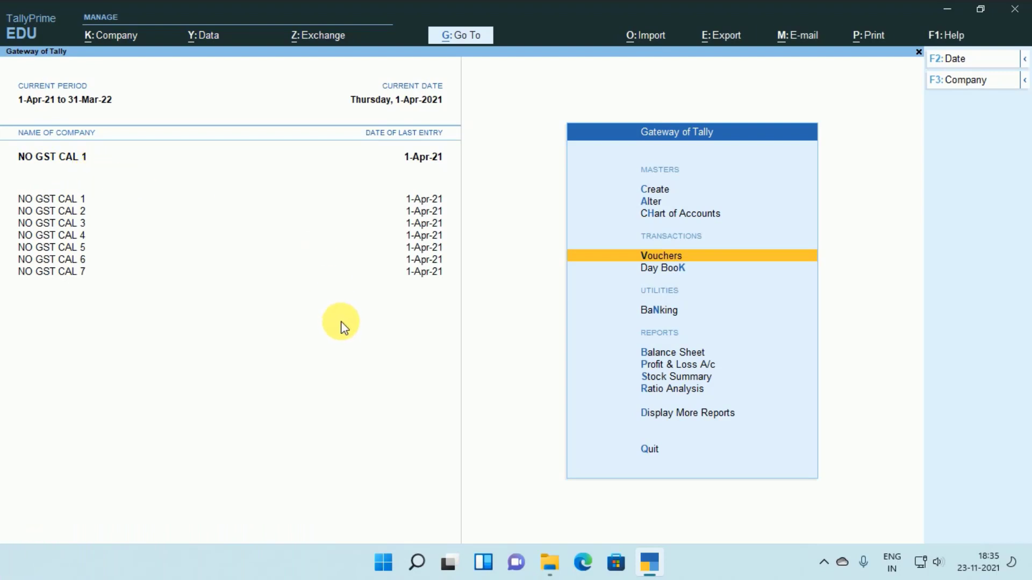
# Step: Open sales voucher No. 1 of 1-Apr-21 from the Day Book and go to its item lines
pyautogui.press('k')
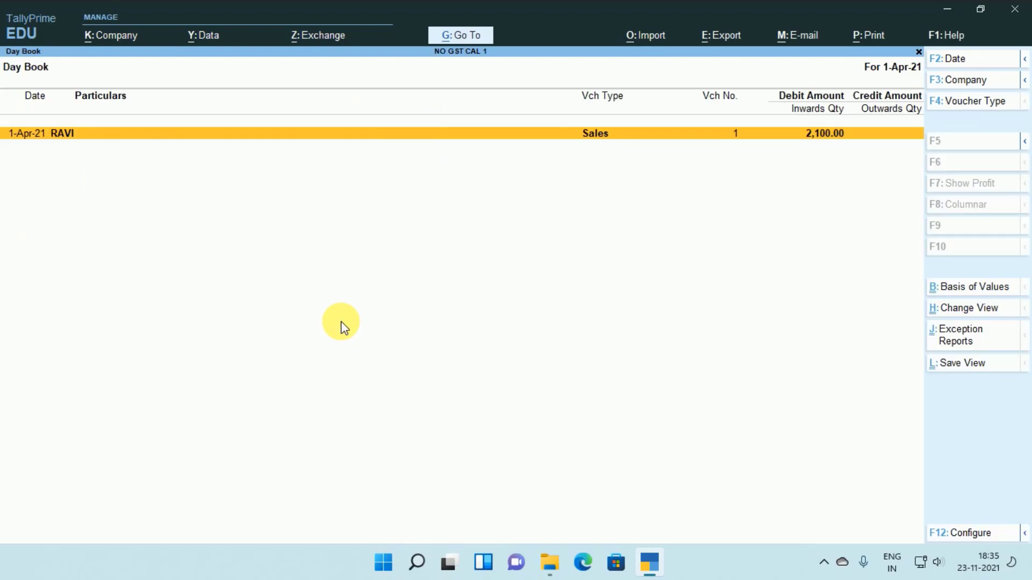
pyautogui.press('Return')
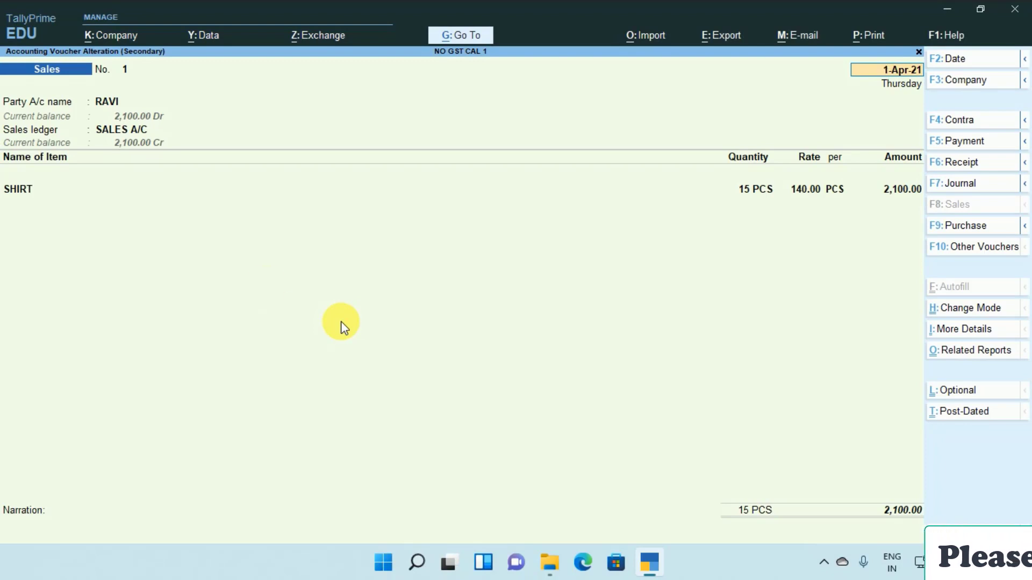
pyautogui.press('Return')
pyautogui.press('Return')
pyautogui.press('Return')
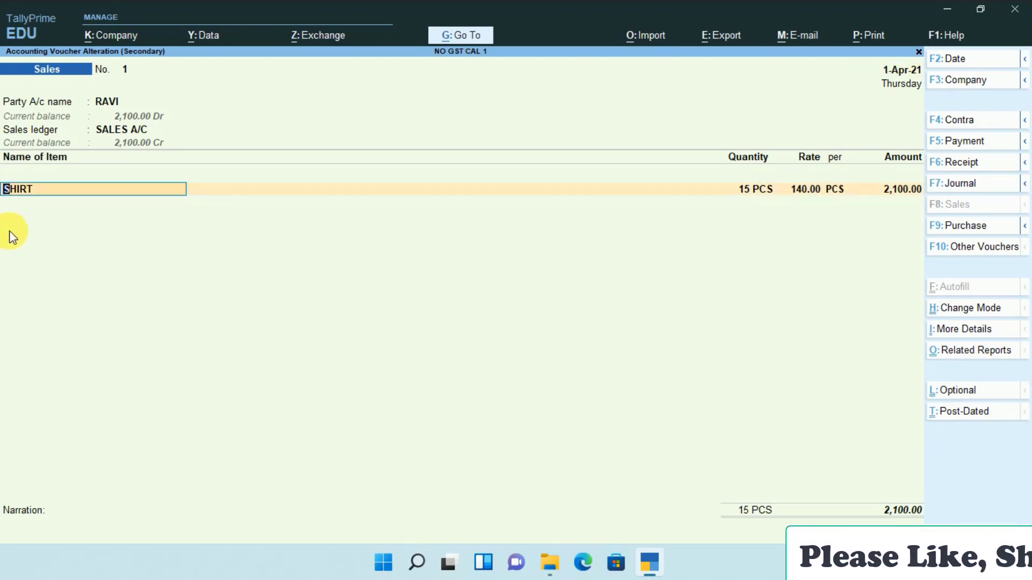
# Step: Add the CGST and SGST ledgers below the SHIRT item in the sales voucher
pyautogui.press('Return')
pyautogui.press('Return')
pyautogui.press('Return')
pyautogui.press('Return')
pyautogui.press('Return')
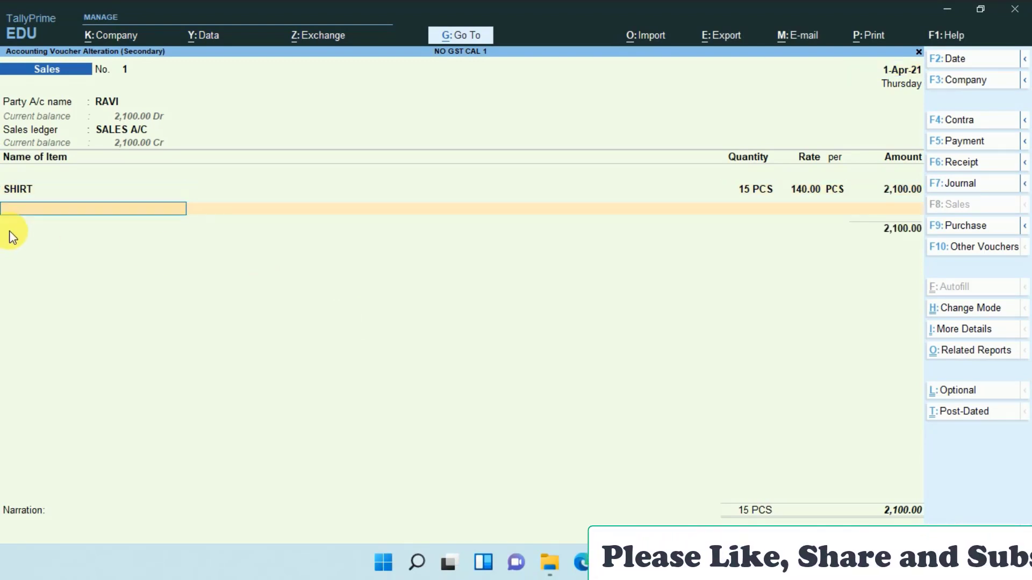
pyautogui.write('C')
pyautogui.press('Return')
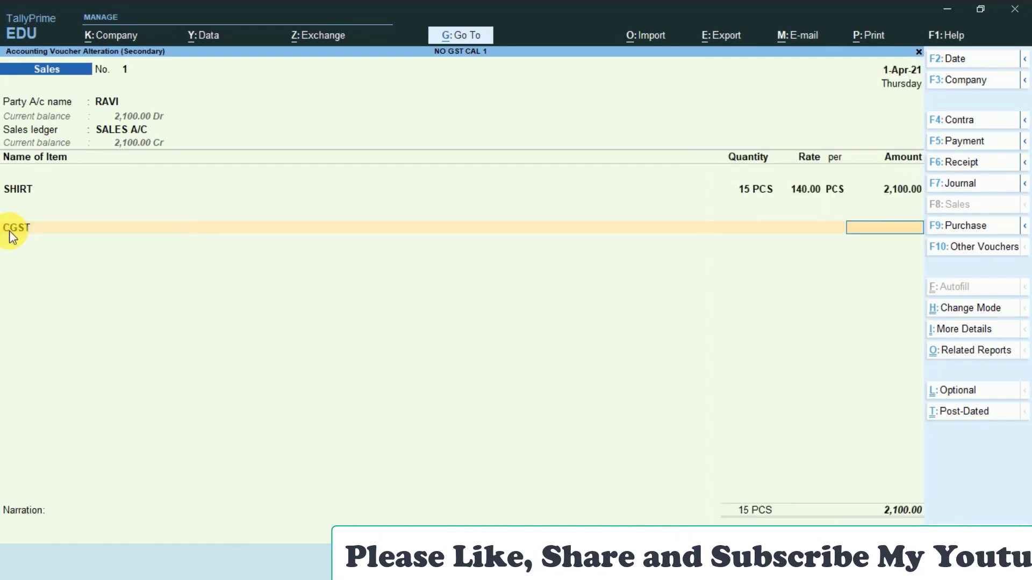
pyautogui.press('Return')
pyautogui.write('SGST')
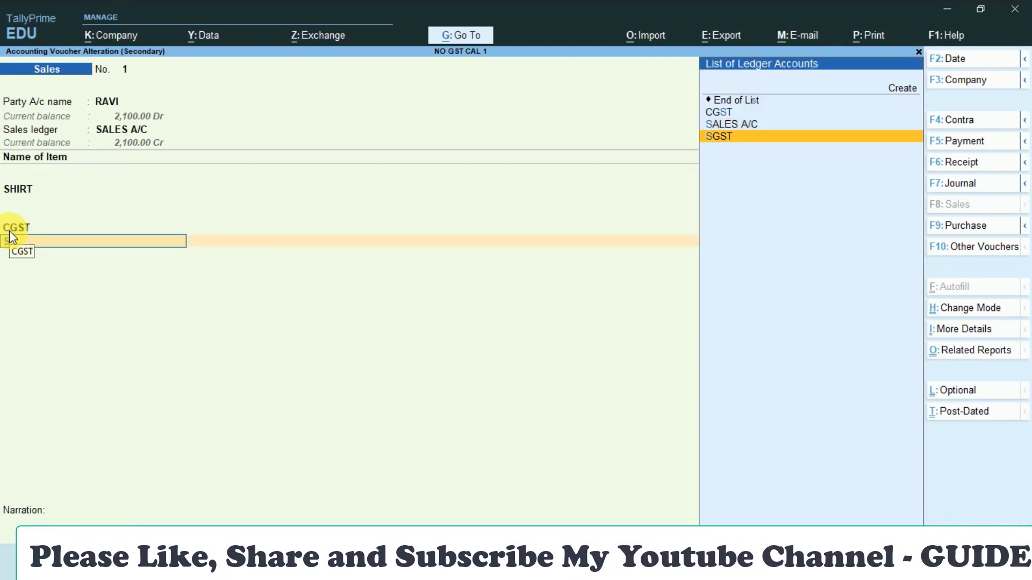
pyautogui.press('Return')
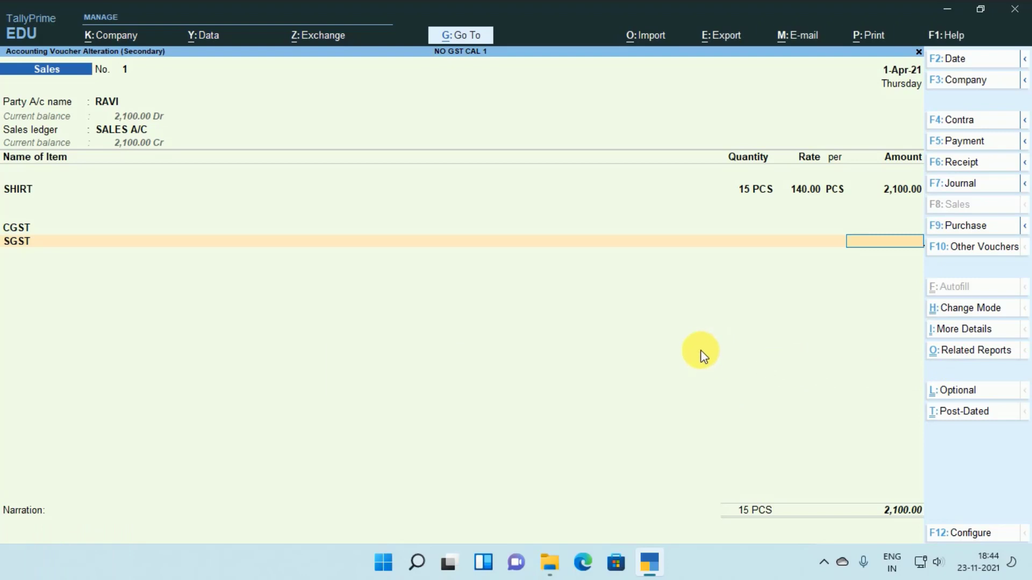
# Step: Check the GST tax analysis of the sales voucher
pyautogui.hotkey('alt', 'a')
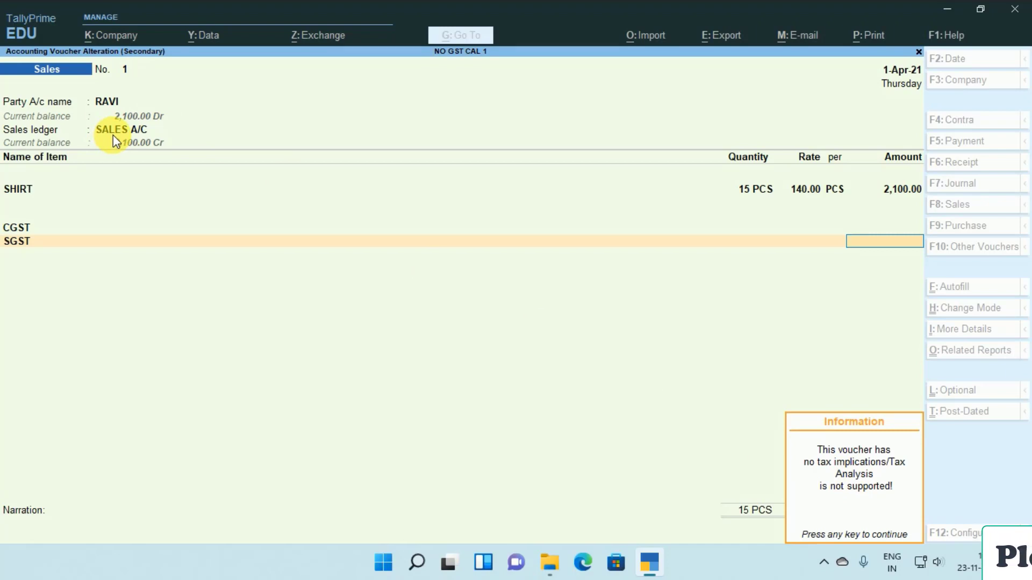
pyautogui.press('Escape')
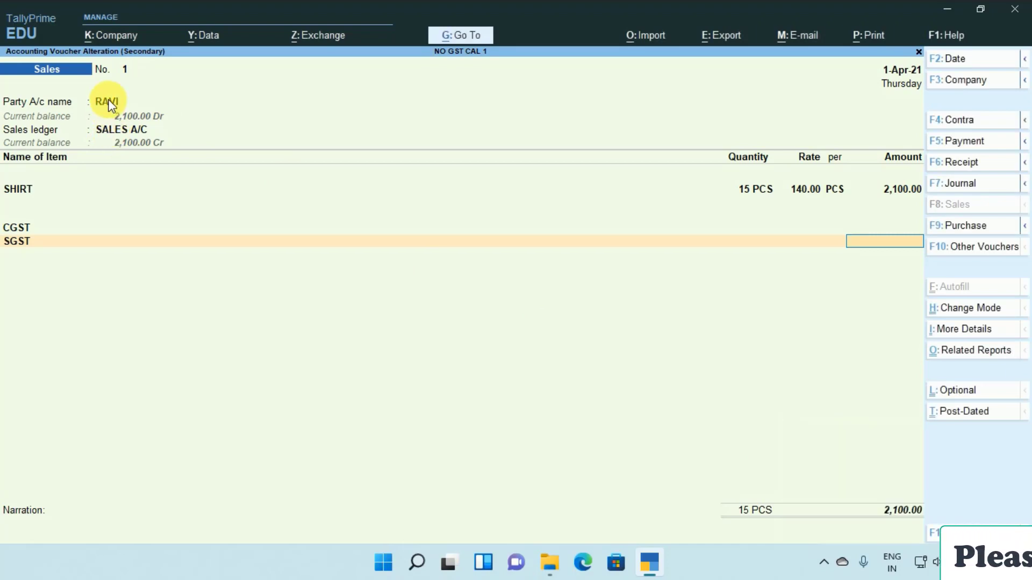
# Step: Alter the SALES A/C ledger so that GST is Applicable, and save the ledger
pyautogui.click(118, 129)
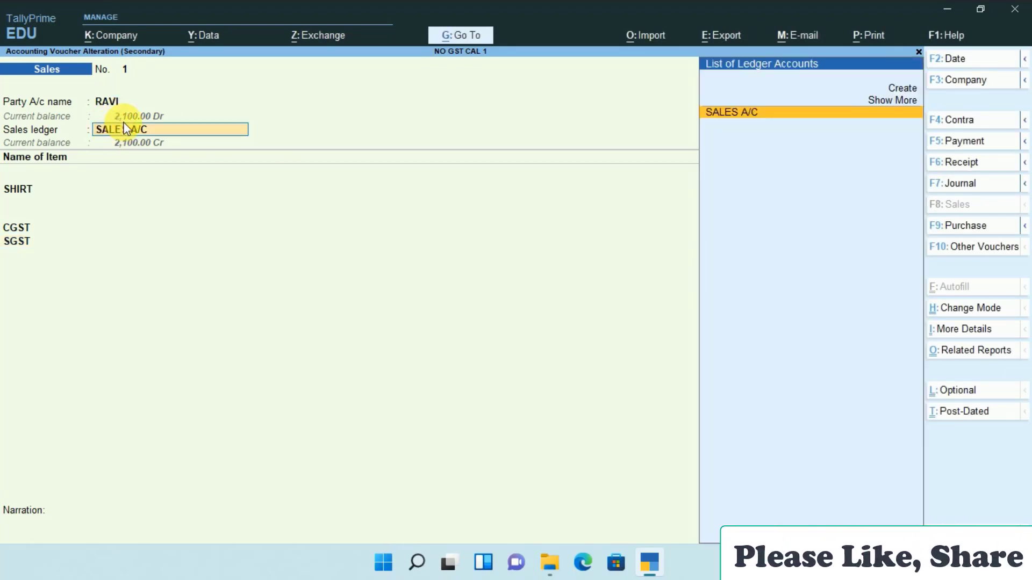
pyautogui.hotkey('ctrl', 'Return')
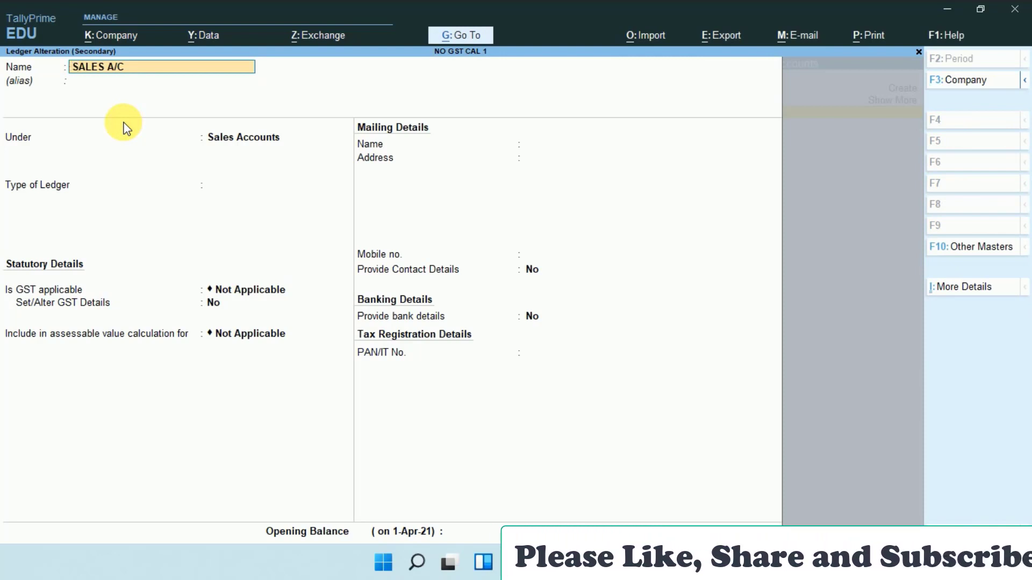
pyautogui.press('Return')
pyautogui.press('Return')
pyautogui.press('Return')
pyautogui.press('Return')
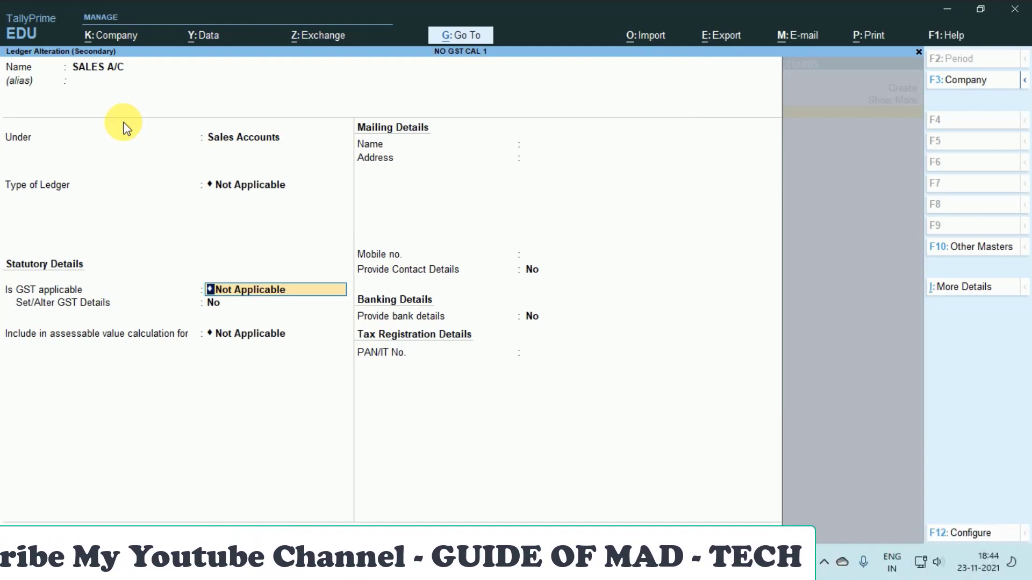
pyautogui.write('A')
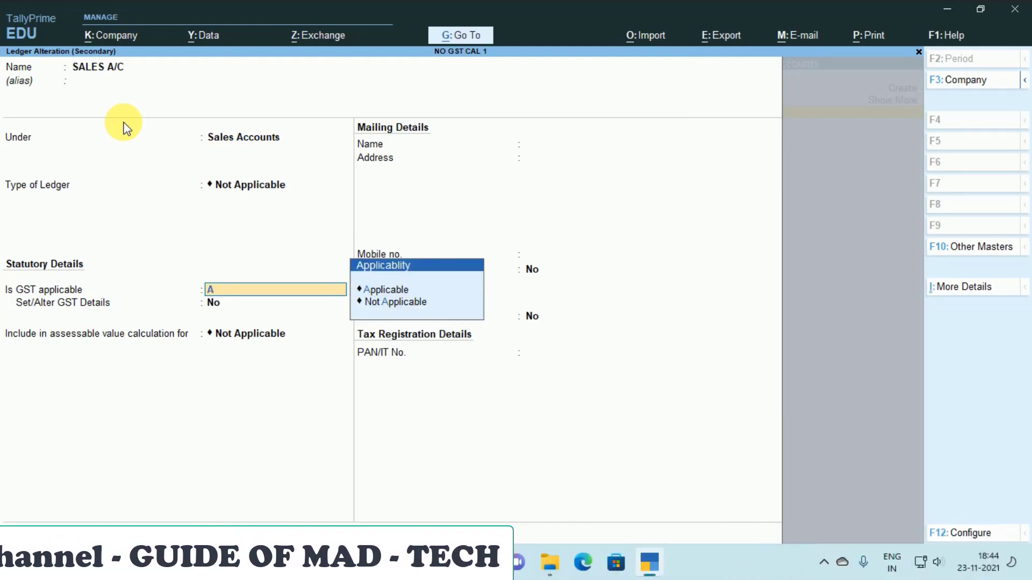
pyautogui.press('Return')
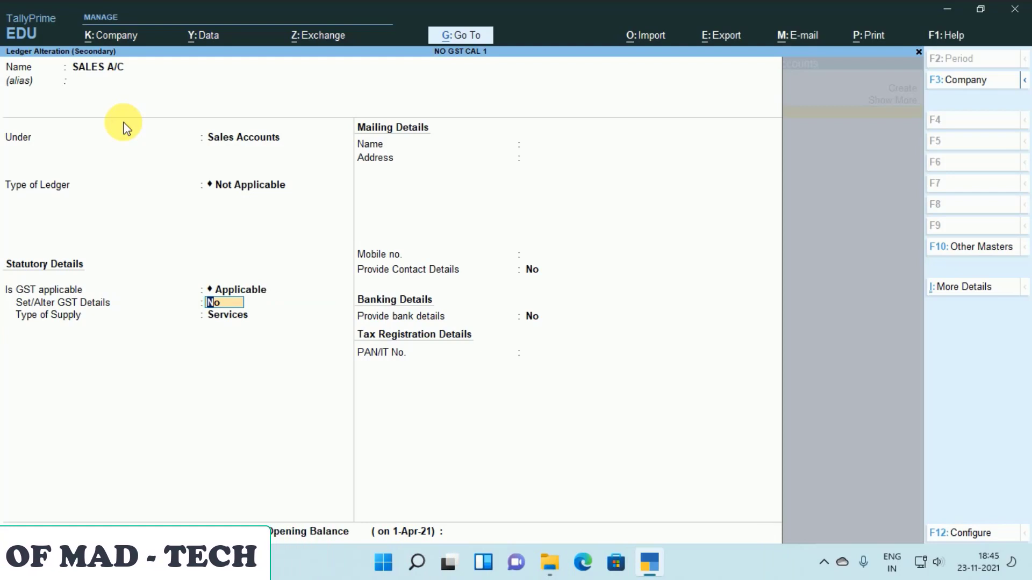
pyautogui.hotkey('ctrl', 'a')
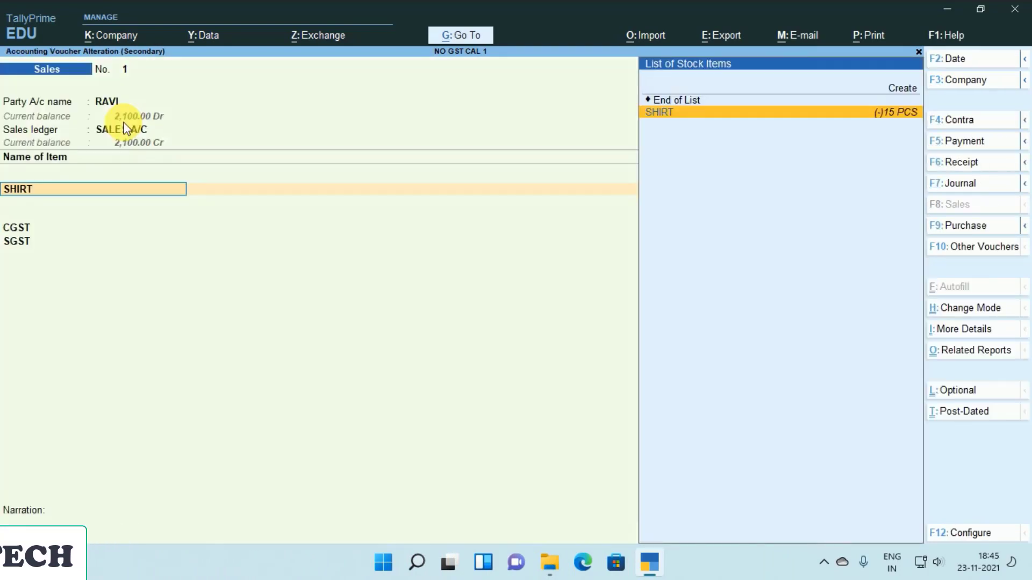
# Step: Reconfirm the SHIRT item to recalculate CGST and SGST, and save the sales voucher
pyautogui.press('Return')
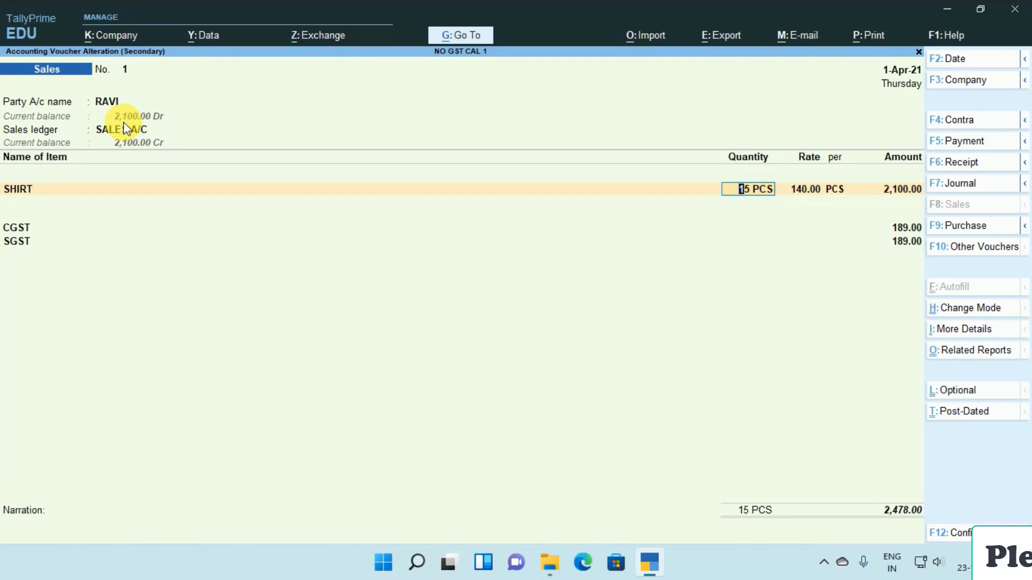
pyautogui.hotkey('ctrl', 'a')
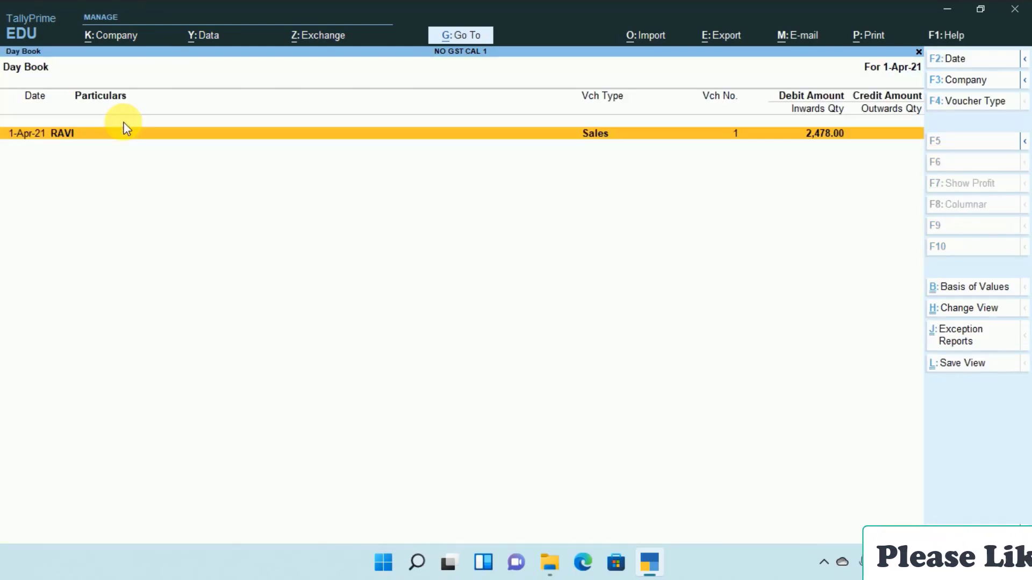
pyautogui.press('Escape')
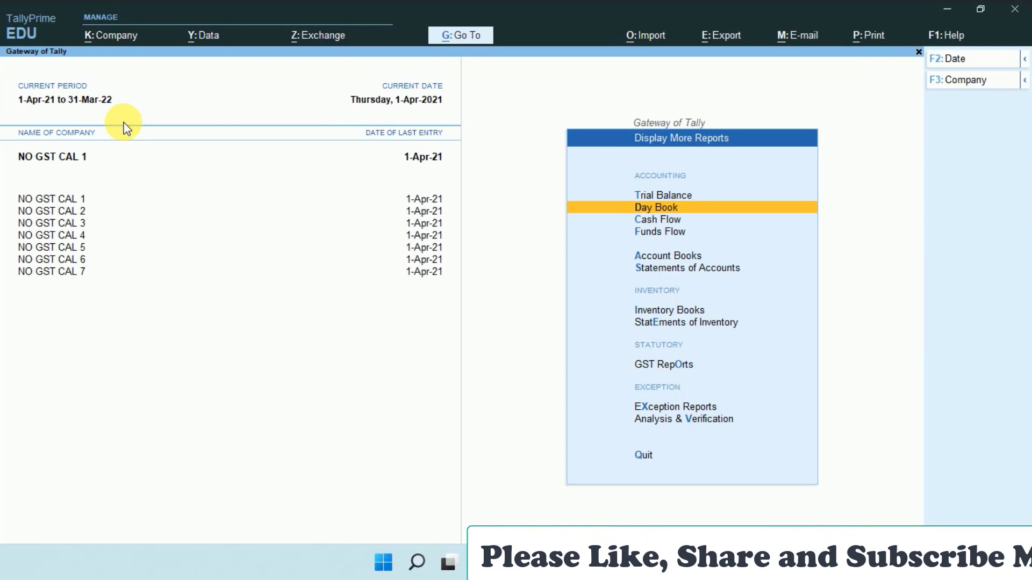
pyautogui.press('Escape')
# Step: Switch the active company to NO GST CAL 2
pyautogui.press('F3')
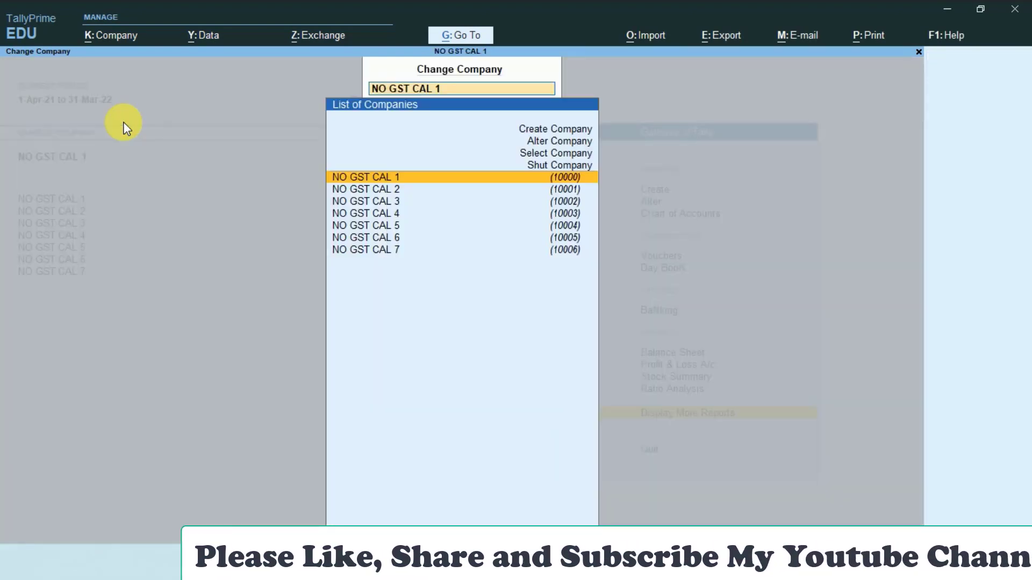
pyautogui.press('Down')
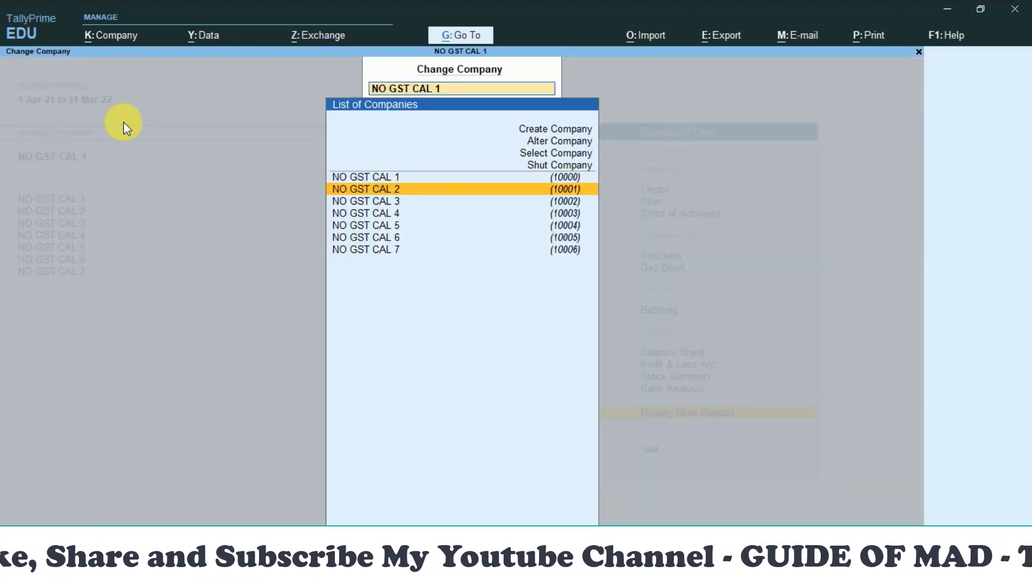
pyautogui.press('Return')
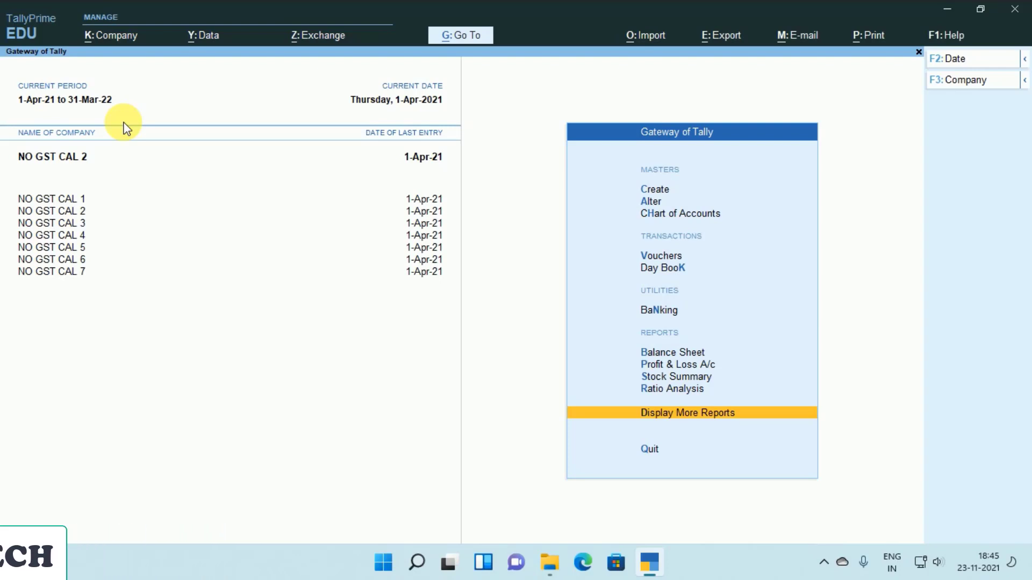
# Step: Open the sales voucher of 1-Apr-21 from the Day Book of NO GST CAL 2
pyautogui.press('Return')
pyautogui.press('Down')
pyautogui.press('Return')
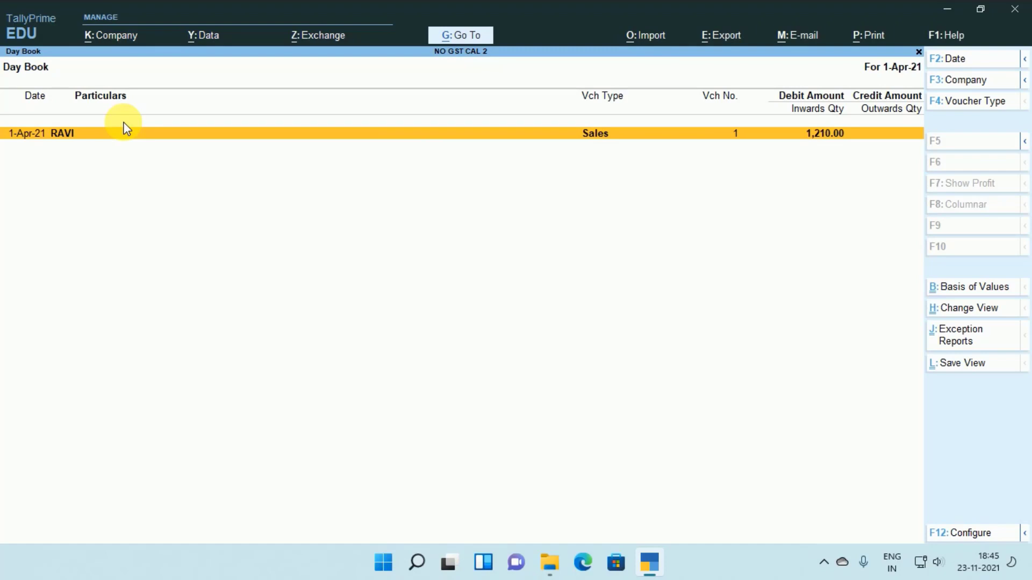
pyautogui.click(125, 132)
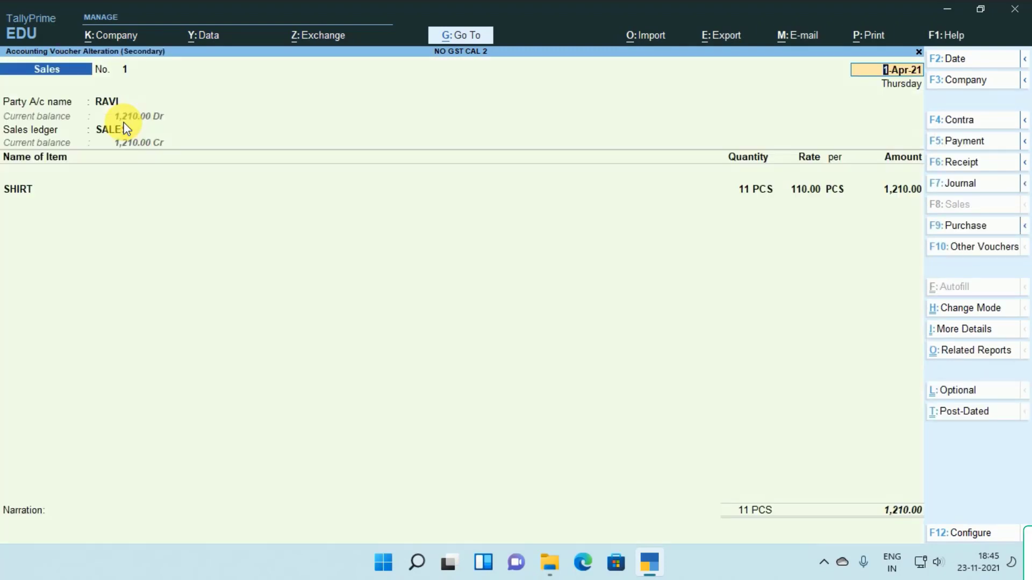
# Step: Add the CGST and SGST ledgers under the SHIRT line of the NO GST CAL 2 sales voucher
pyautogui.press('Return')
pyautogui.press('Return')
pyautogui.press('Return')
pyautogui.press('Return')
pyautogui.press('Return')
pyautogui.press('Return')
pyautogui.press('Return')
pyautogui.press('Return')
pyautogui.press('Return')
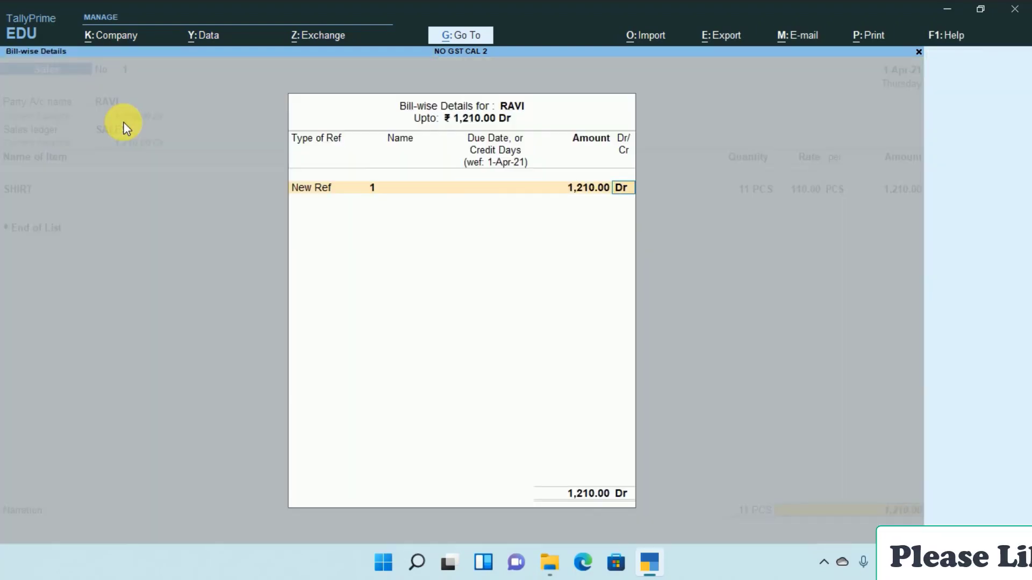
pyautogui.press('Return')
pyautogui.press('BackSpace')
pyautogui.press('BackSpace')
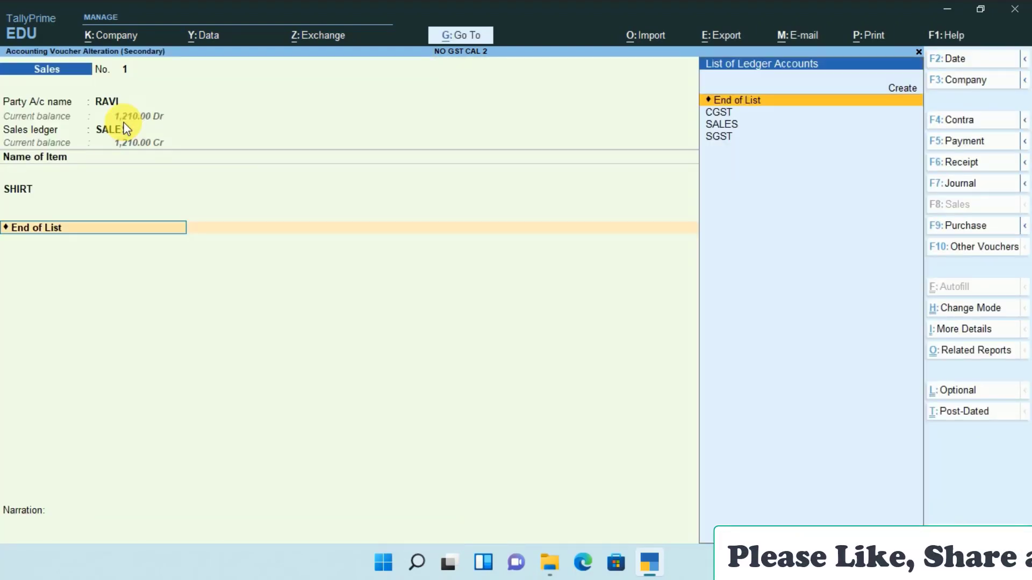
pyautogui.press('Down')
pyautogui.press('Return')
pyautogui.press('Return')
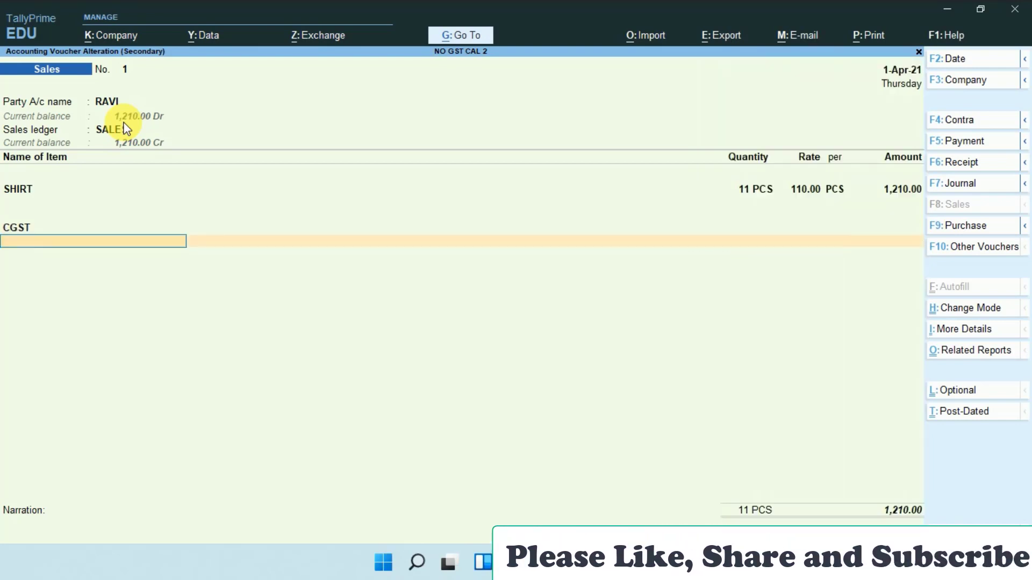
pyautogui.write('S')
pyautogui.press('Return')
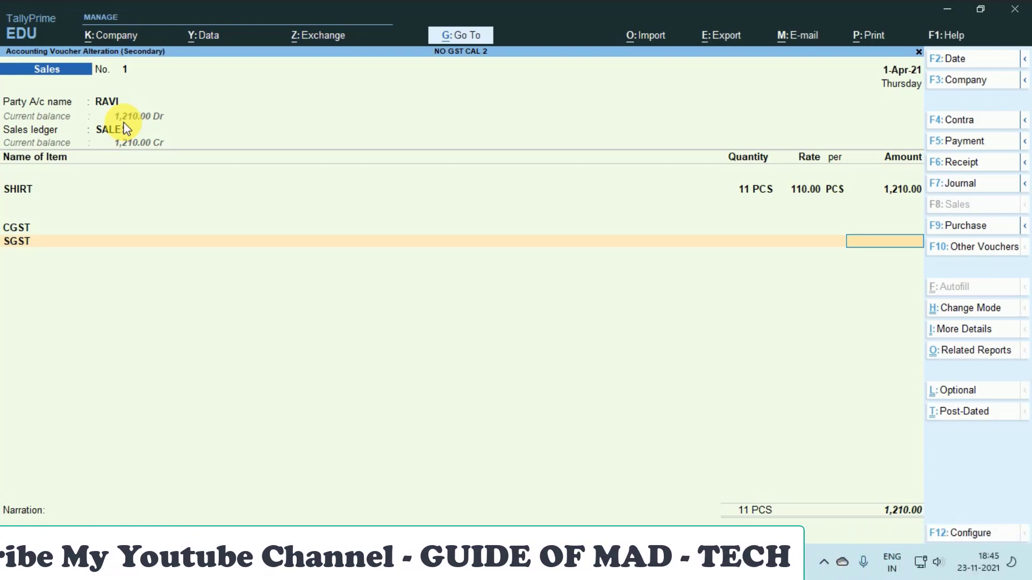
# Step: Examine the detailed GST tax analysis to see how the SHIRT item is taxed
pyautogui.hotkey('alt', 'a')
pyautogui.press('F5')
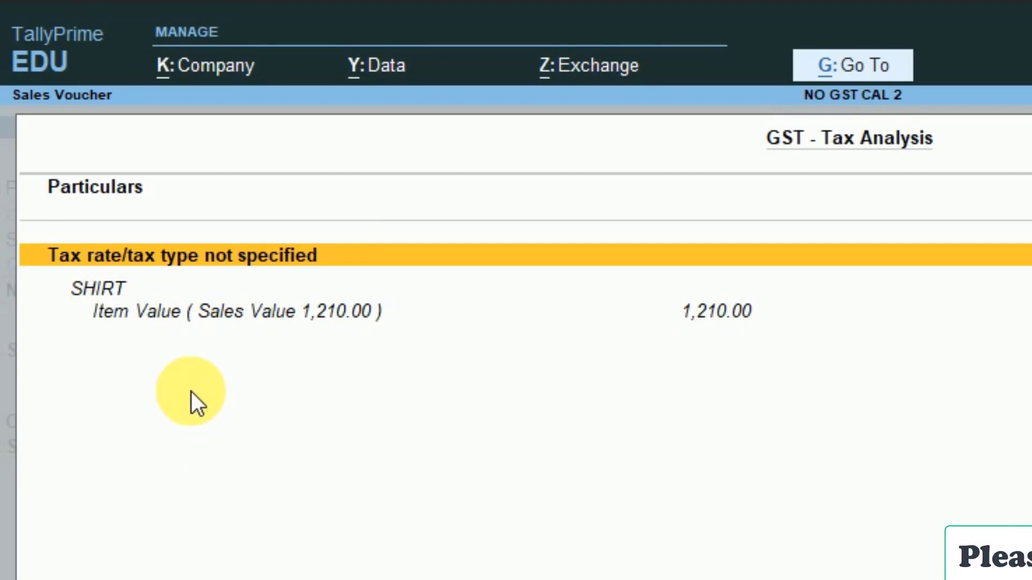
pyautogui.press('Escape')
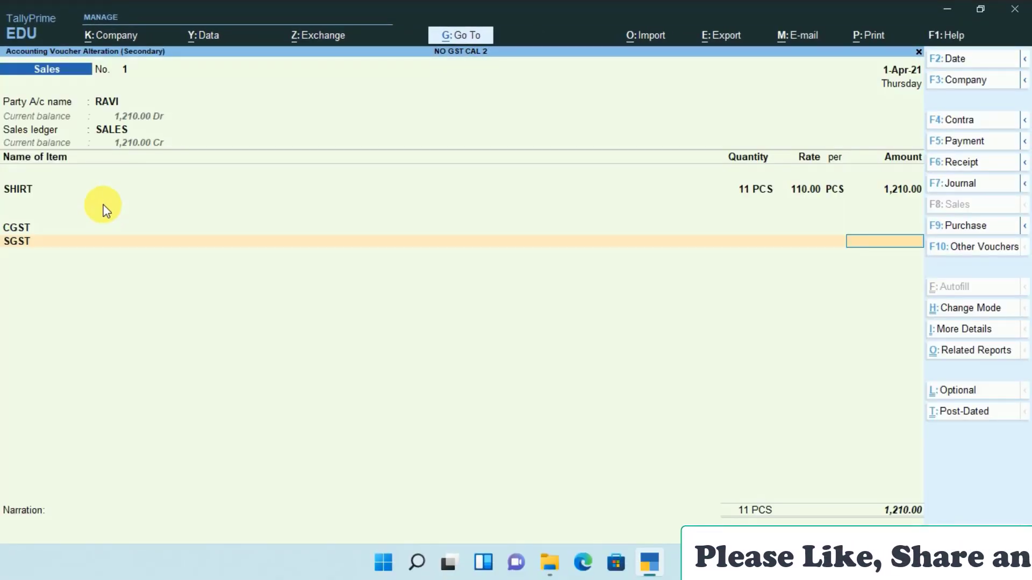
# Step: Go back to the voucher's SHIRT item line and open its stock item master for alteration
pyautogui.press('BackSpace')
pyautogui.press('BackSpace')
pyautogui.press('BackSpace')
pyautogui.press('BackSpace')
pyautogui.press('BackSpace')
pyautogui.press('BackSpace')
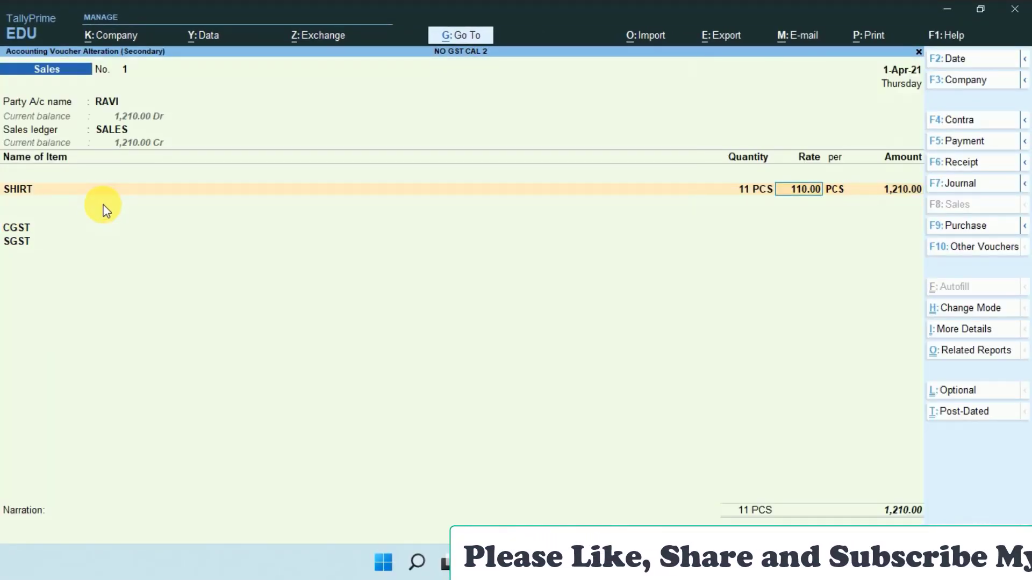
pyautogui.press('BackSpace')
pyautogui.hotkey('ctrl', 'Return')
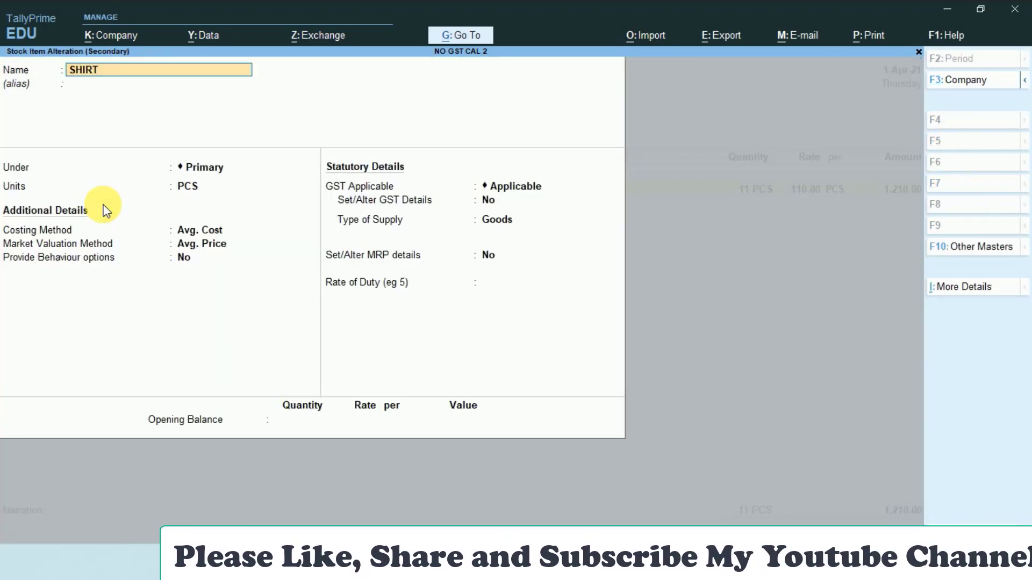
# Step: Enable Set/Alter GST Details for the SHIRT stock item to open its GST details
pyautogui.press('Return')
pyautogui.press('Return')
pyautogui.press('Return')
pyautogui.press('Return')
pyautogui.press('Return')
pyautogui.press('Return')
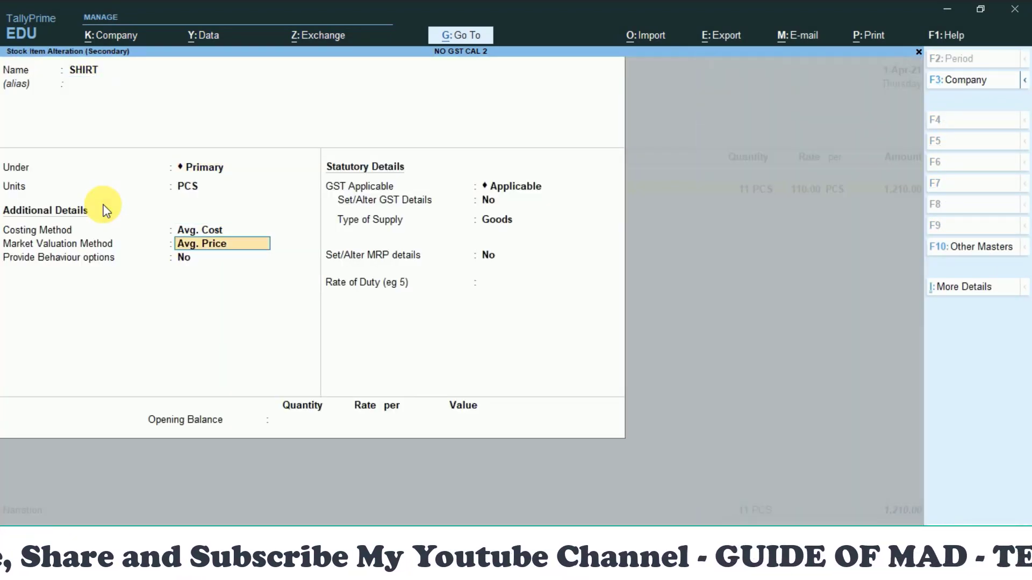
pyautogui.press('Return')
pyautogui.press('Return')
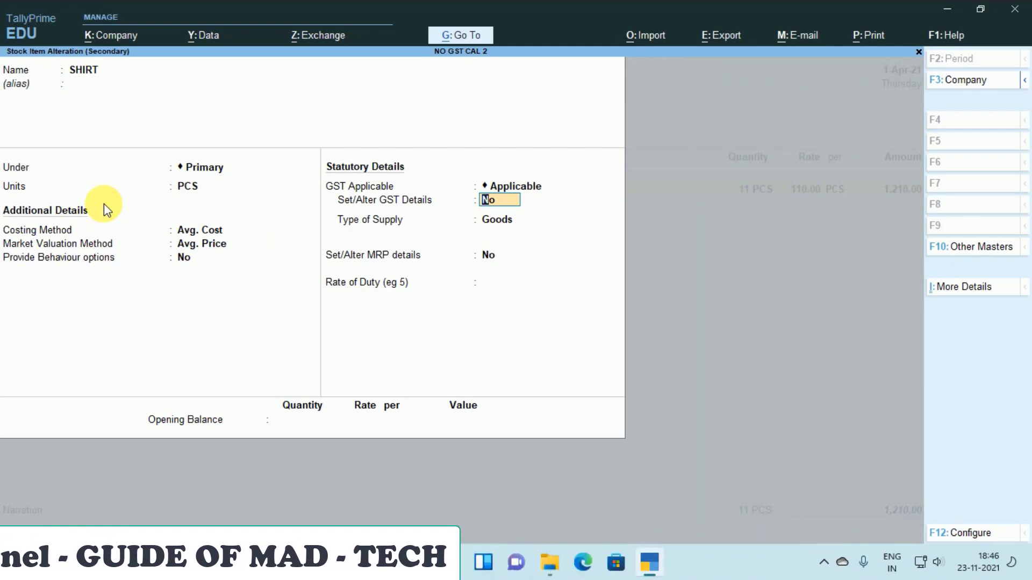
pyautogui.write('y')
pyautogui.press('Return')
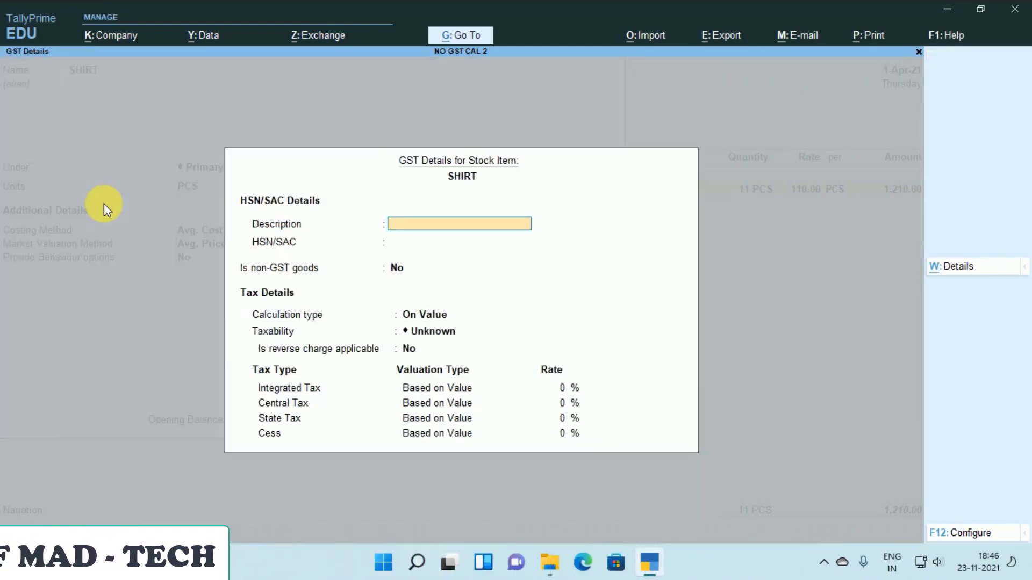
# Step: Give SHIRT the HSN/SAC 15424, Taxable status and an 18% integrated tax rate, and save the item as Goods
pyautogui.press('Return')
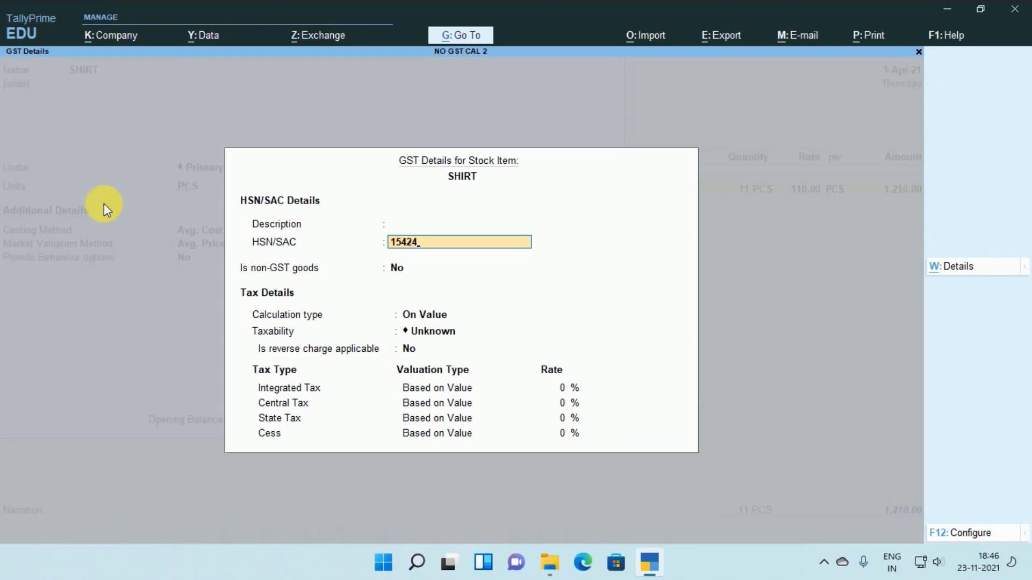
pyautogui.press('Return')
pyautogui.press('Return')
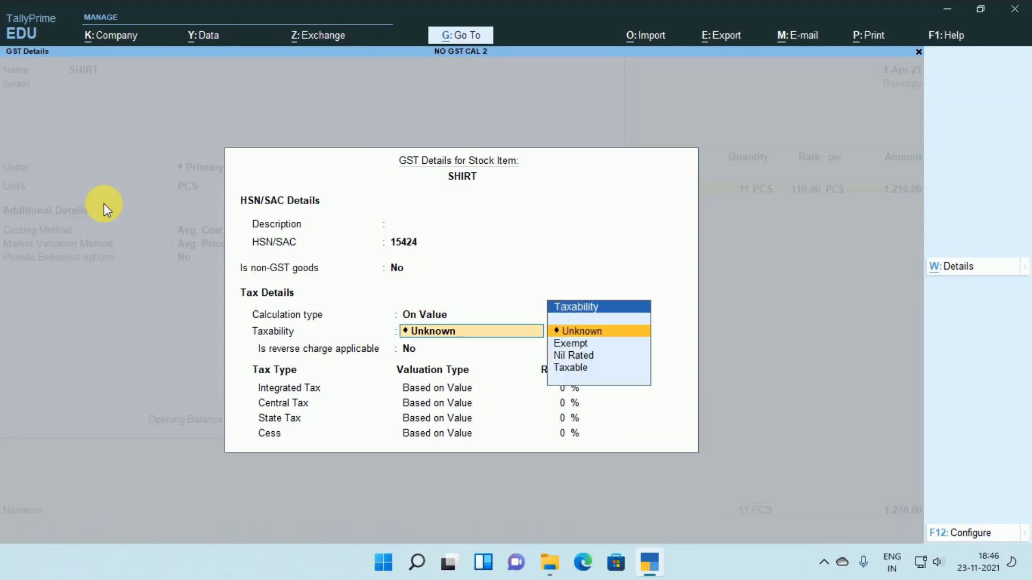
pyautogui.press('Return')
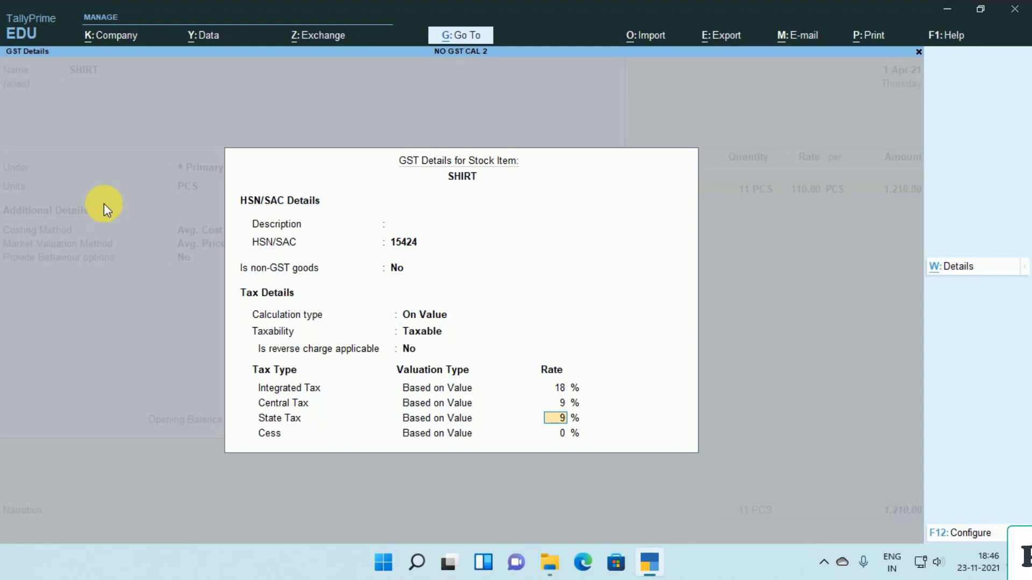
pyautogui.hotkey('ctrl', 'a')
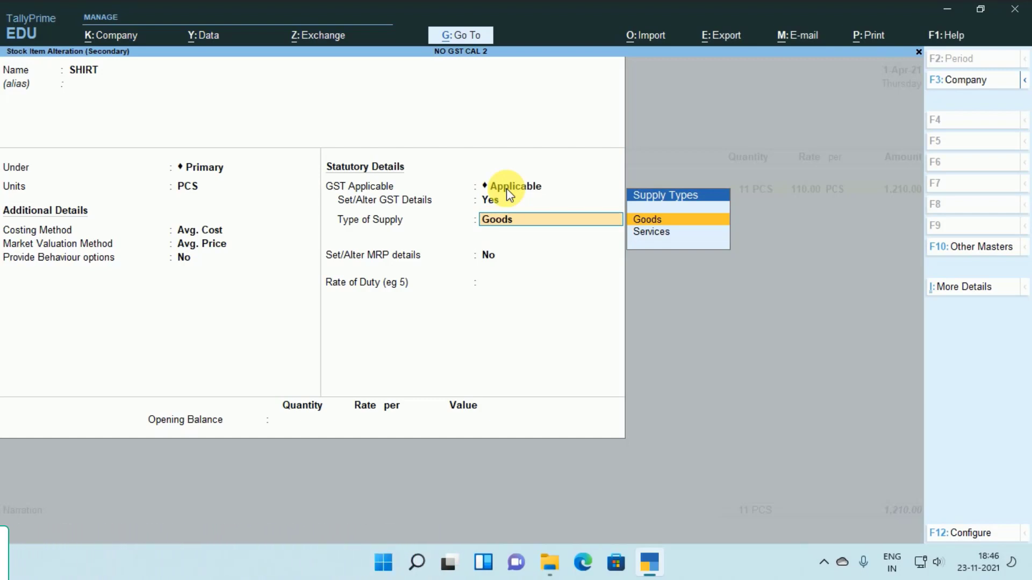
pyautogui.press('Return')
pyautogui.press('Return')
pyautogui.press('Return')
pyautogui.press('Return')
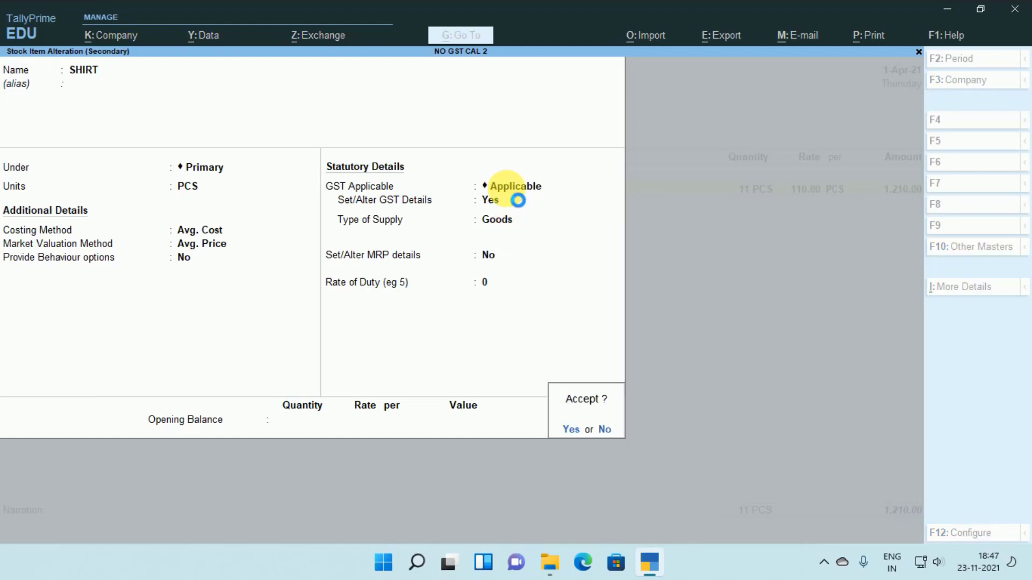
pyautogui.press('Return')
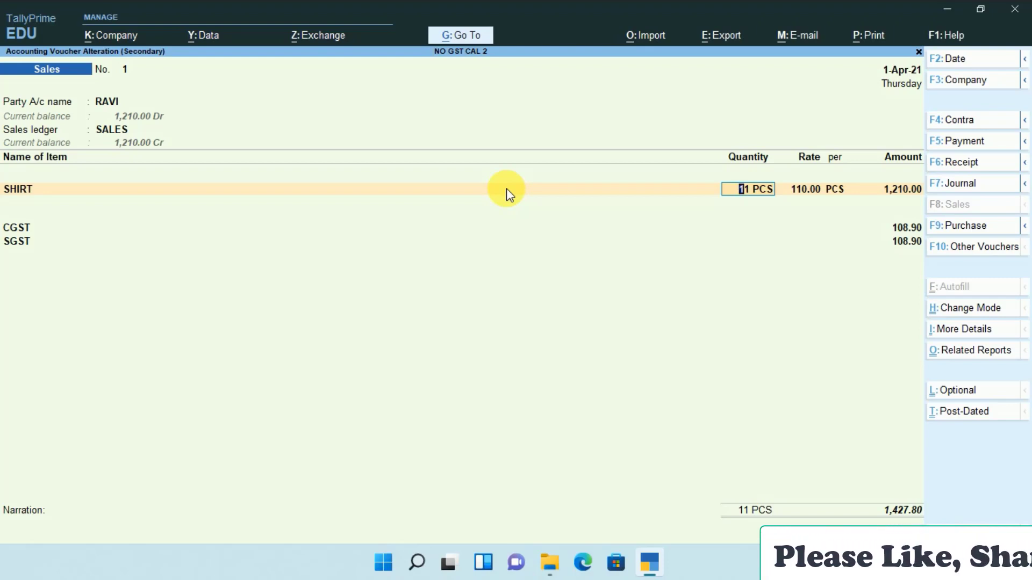
# Step: Leave the SHIRT voucher and the Day Book, and switch the active company to NO GST CAL 3
pyautogui.press('BackSpace')
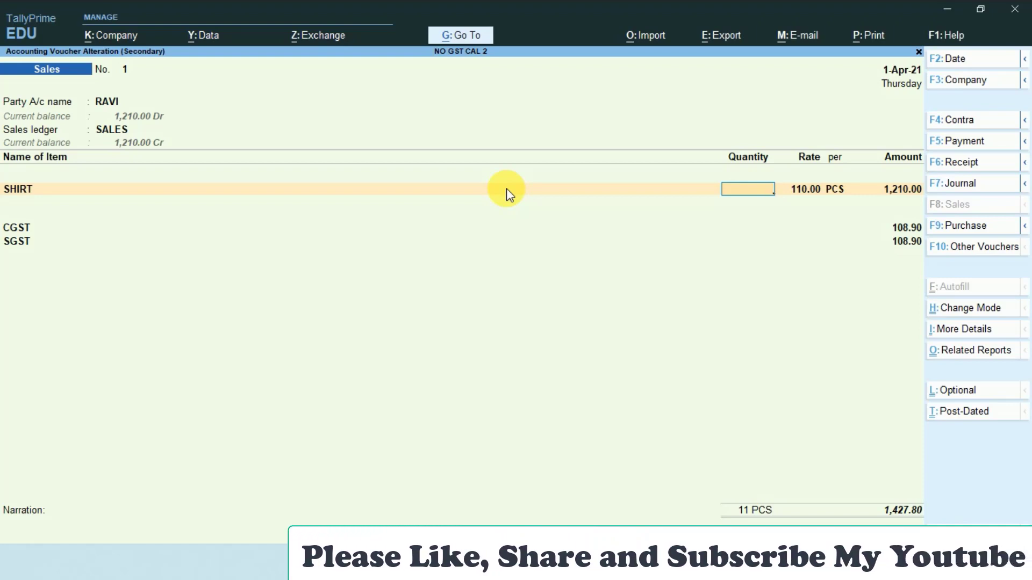
pyautogui.press('Escape')
pyautogui.press('Escape')
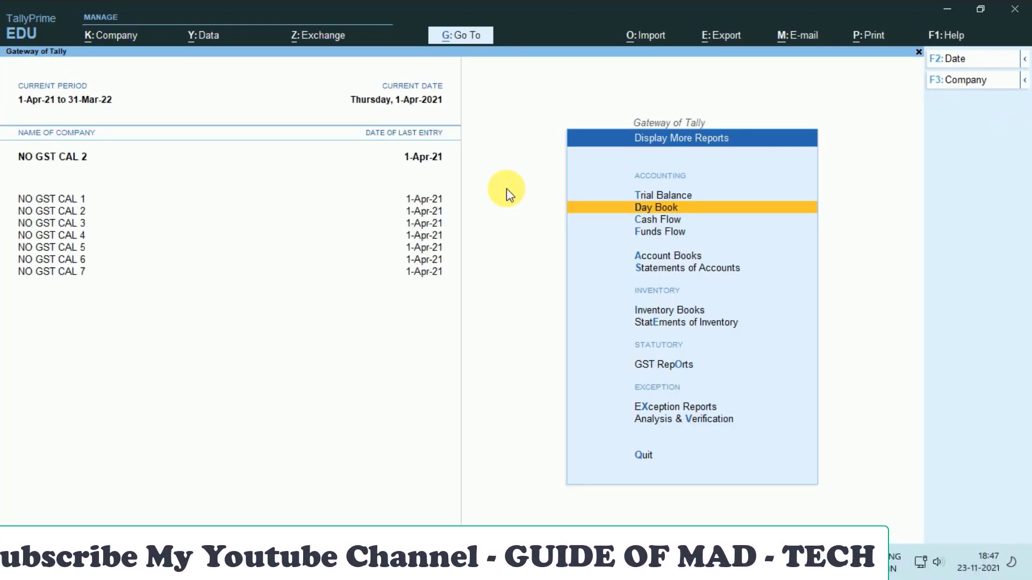
pyautogui.press('Escape')
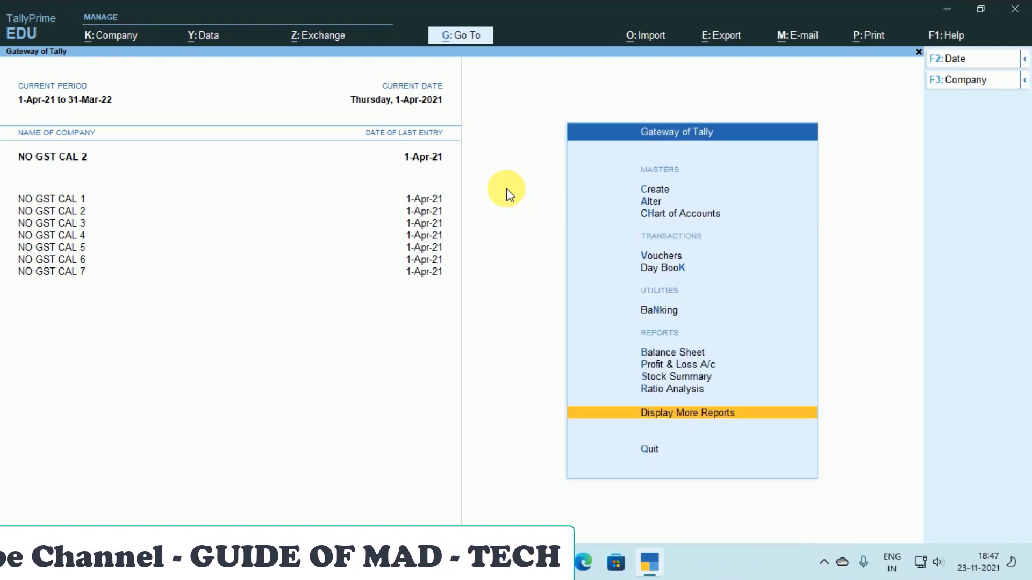
pyautogui.press('F3')
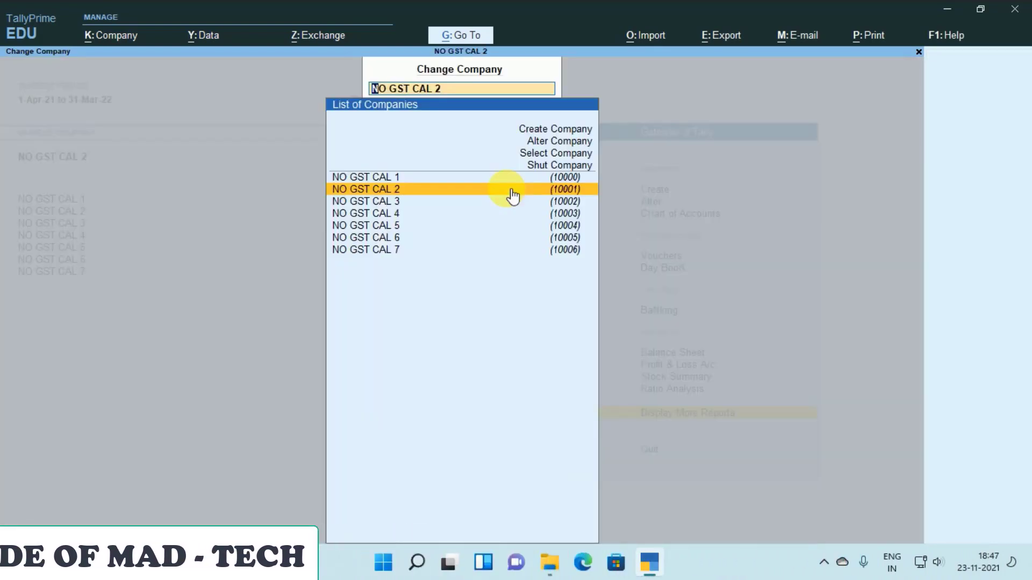
pyautogui.press('Down')
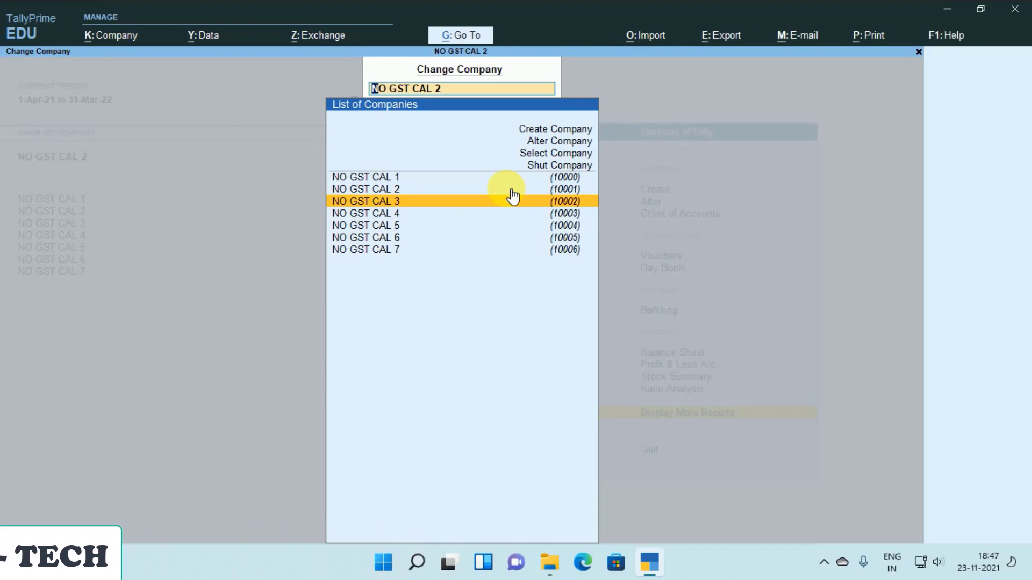
pyautogui.press('Return')
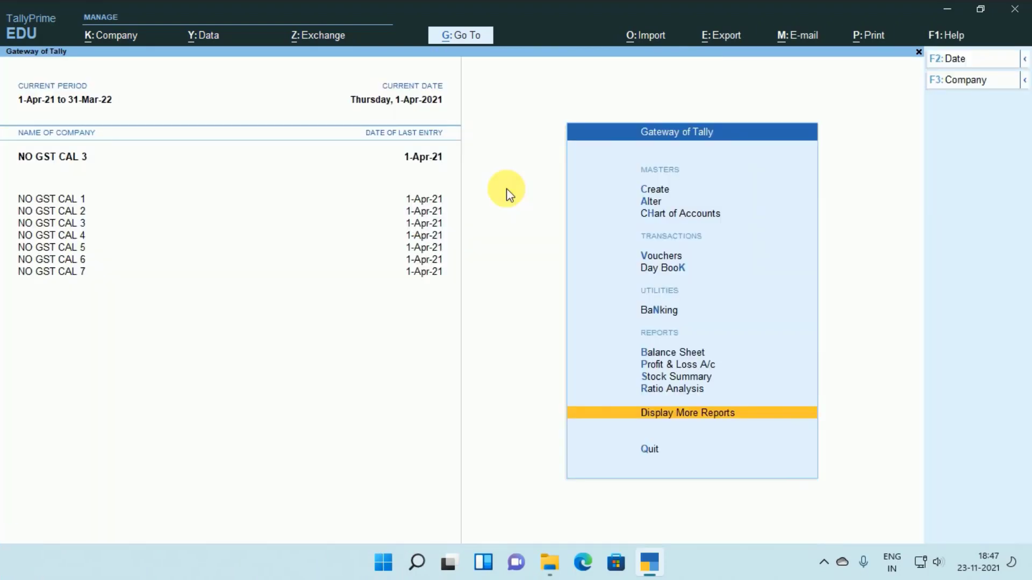
# Step: Open the sales voucher of 1-Apr-21 from the Day Book of NO GST CAL 3
pyautogui.press('d')
pyautogui.press('d')
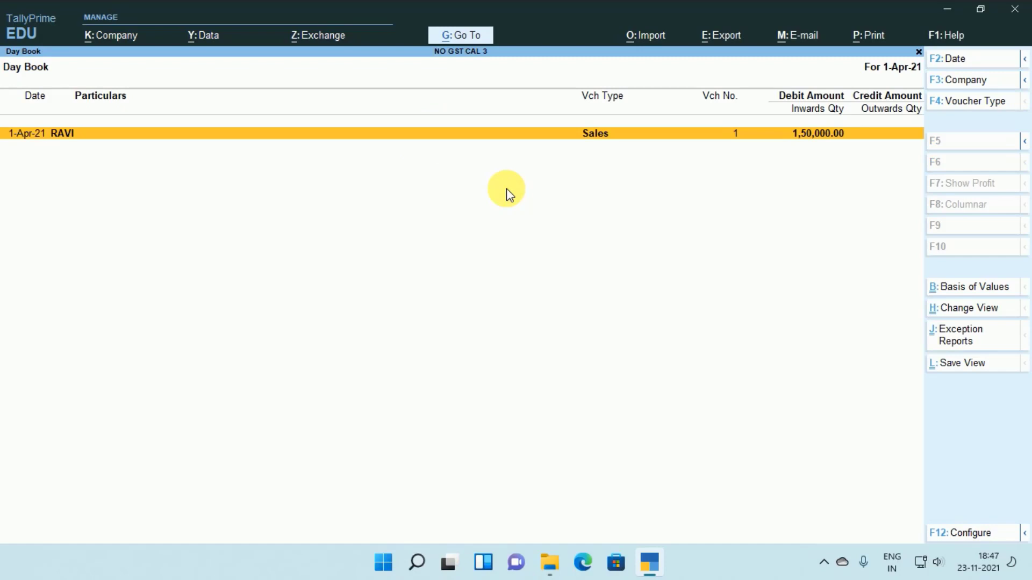
pyautogui.press('Return')
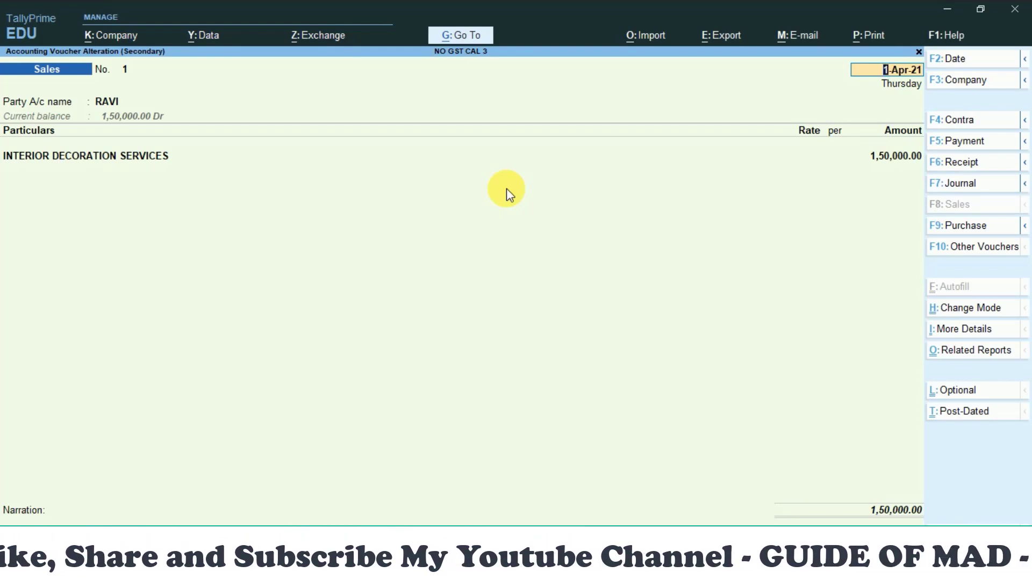
# Step: Add the CGST and SGST ledgers under the INTERIOR DECORATION SERVICES line and check the voucher's tax analysis
pyautogui.click(12, 168)
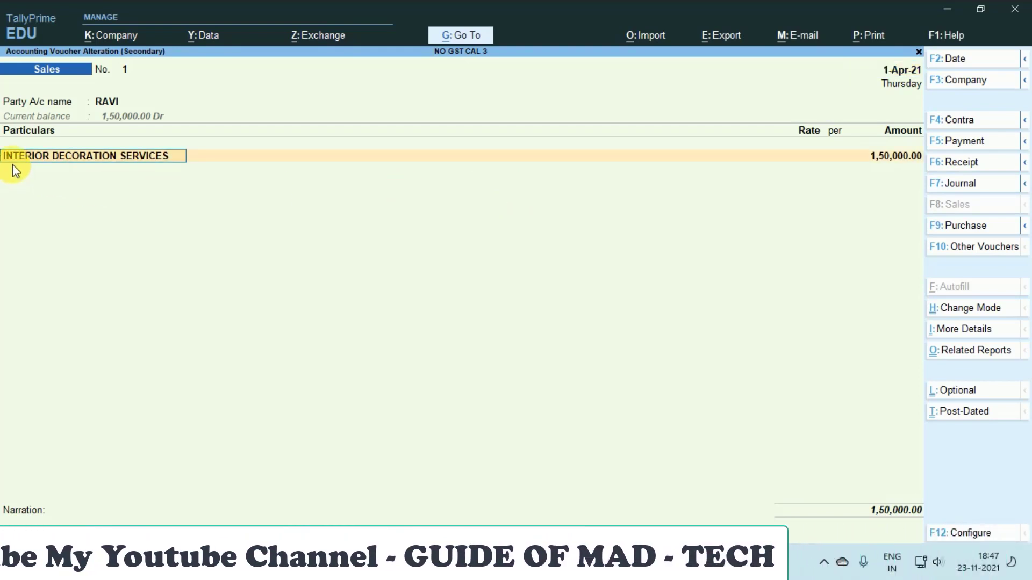
pyautogui.press('Return')
pyautogui.press('Return')
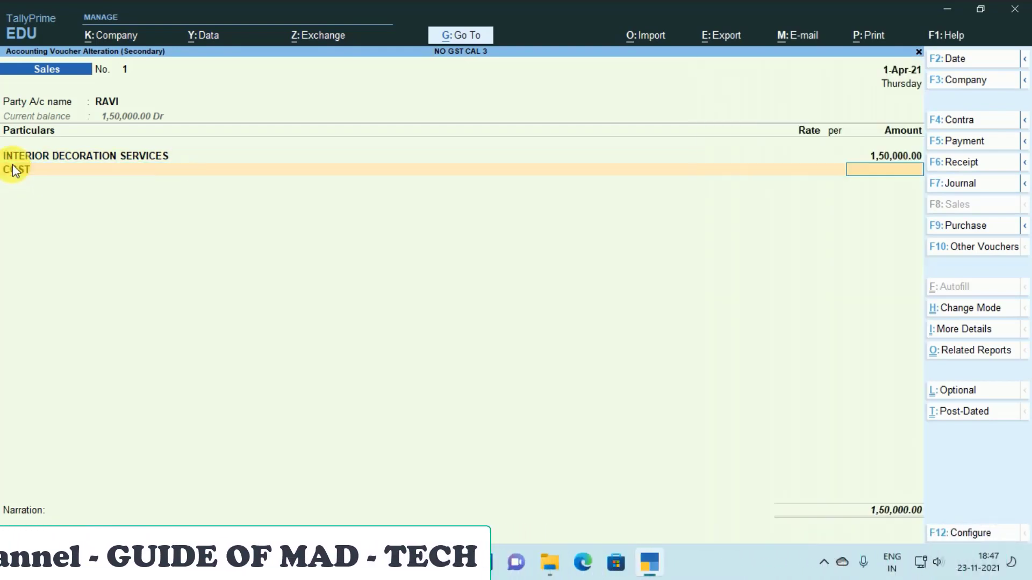
pyautogui.press('Return')
pyautogui.press('Return')
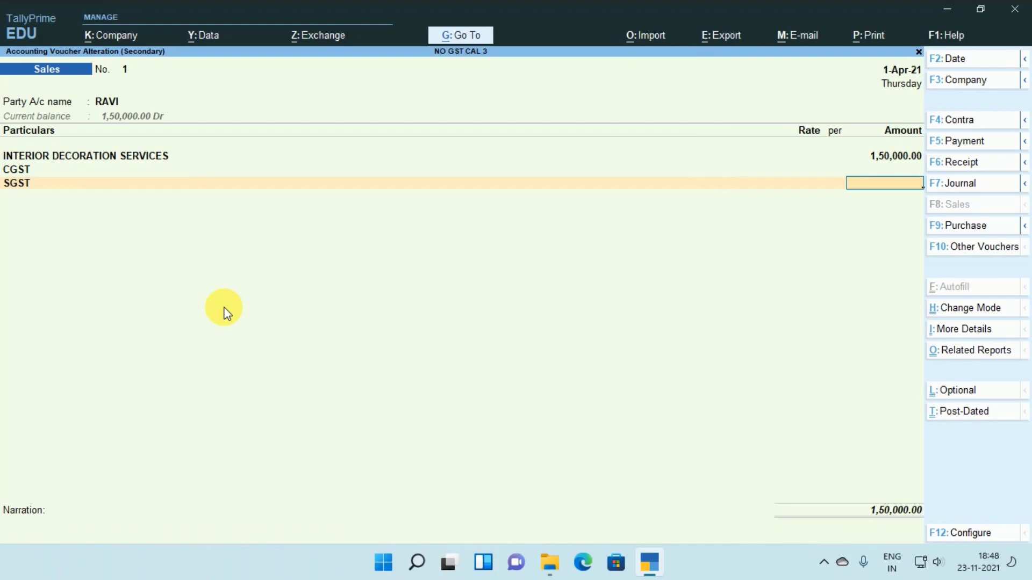
pyautogui.hotkey('alt', 'a')
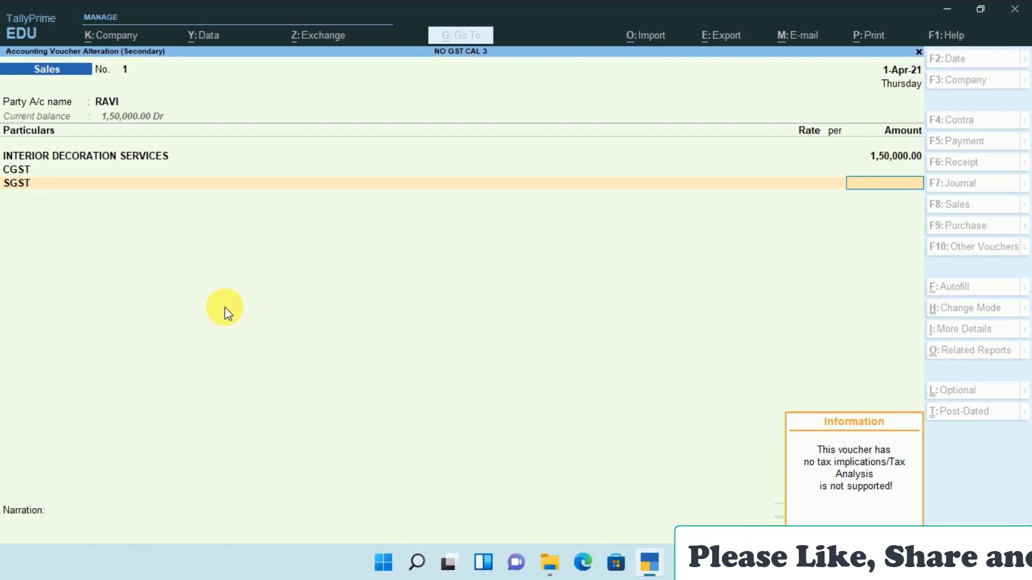
pyautogui.press('Escape')
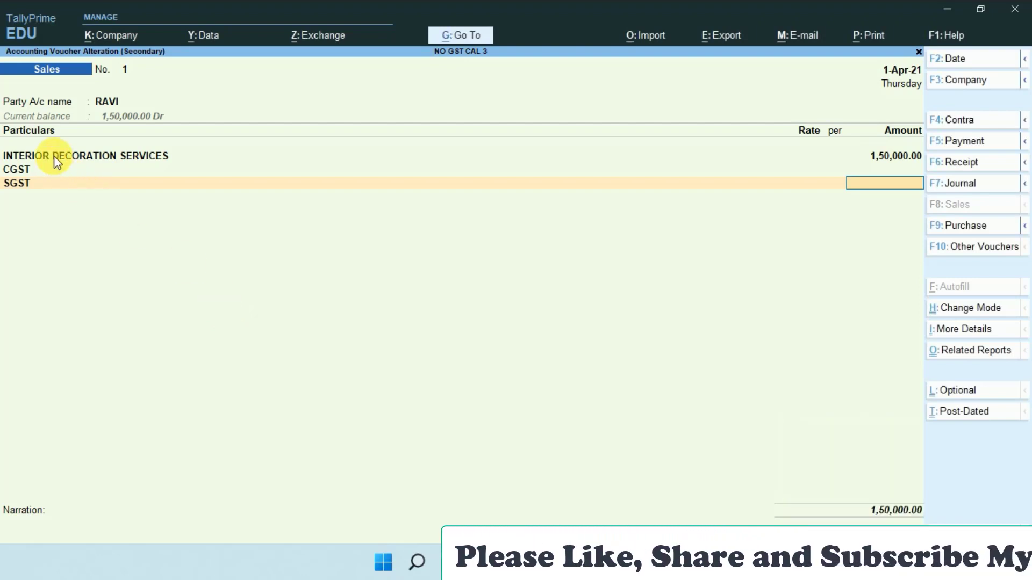
# Step: Alter the INTERIOR DECORATION SERVICES ledger to fall under the Indirect Incomes group and save it
pyautogui.click(55, 155)
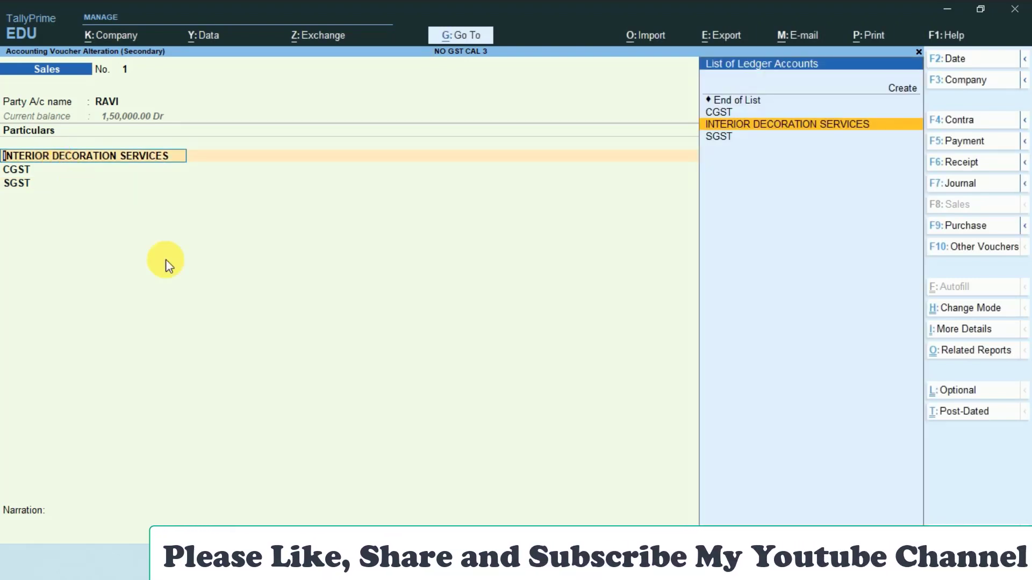
pyautogui.hotkey('ctrl', 'Return')
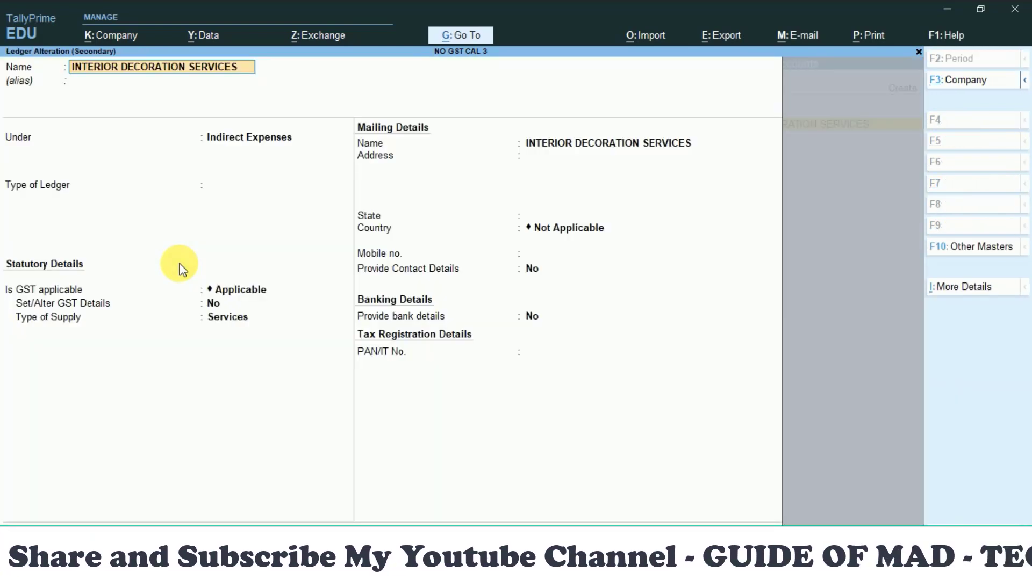
pyautogui.press('Return')
pyautogui.press('Return')
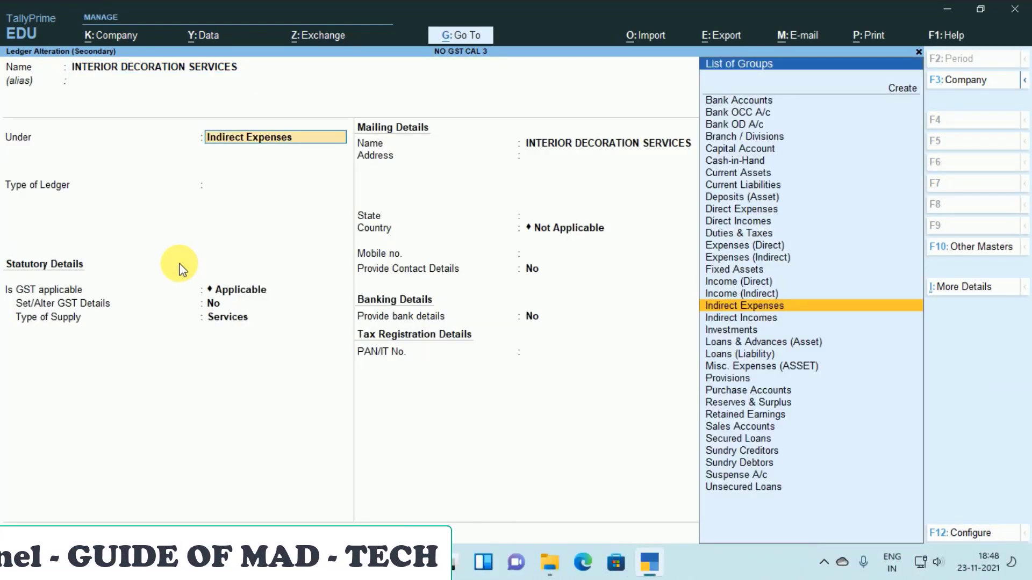
pyautogui.press('Down')
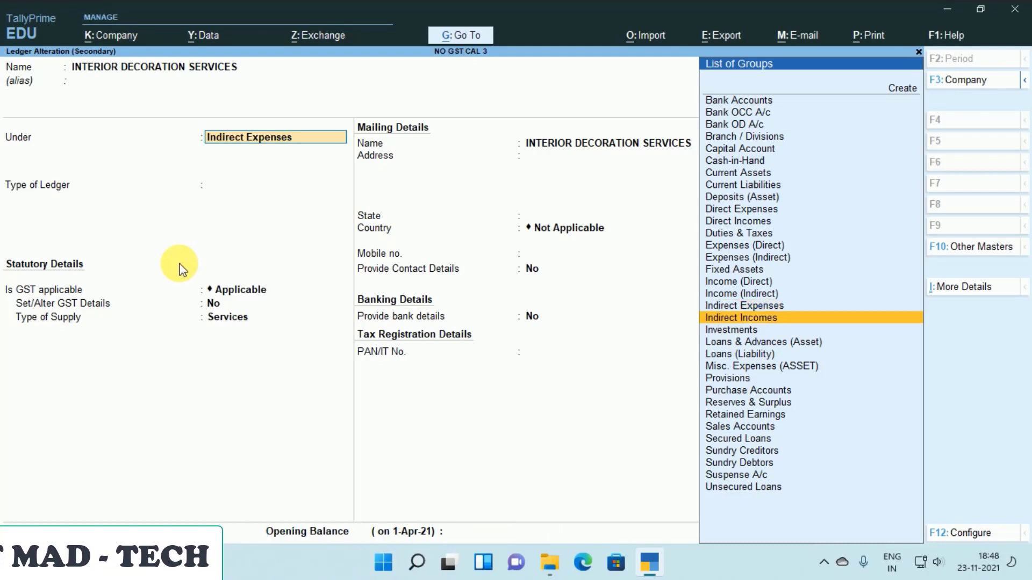
pyautogui.press('Return')
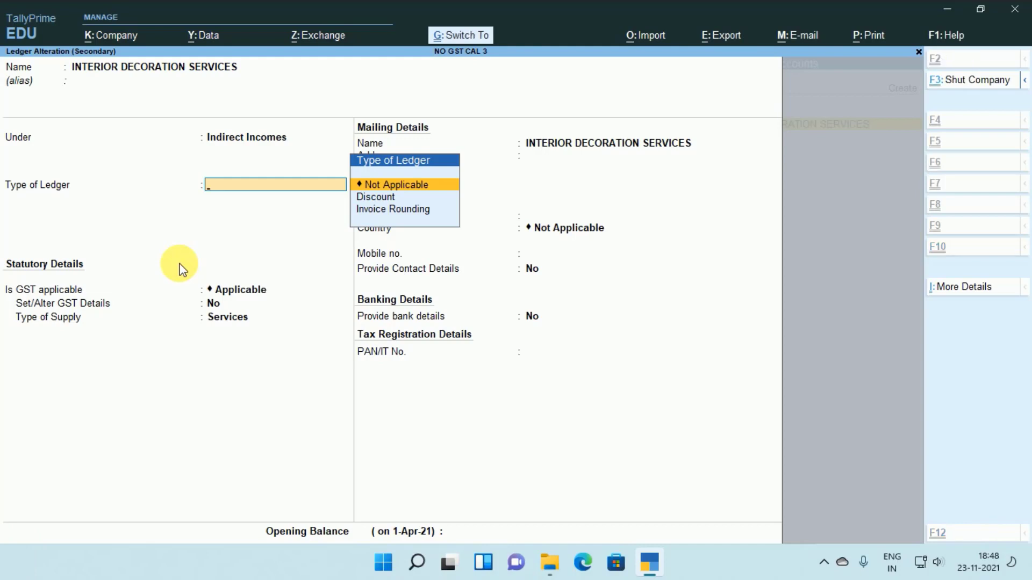
pyautogui.hotkey('ctrl', 'a')
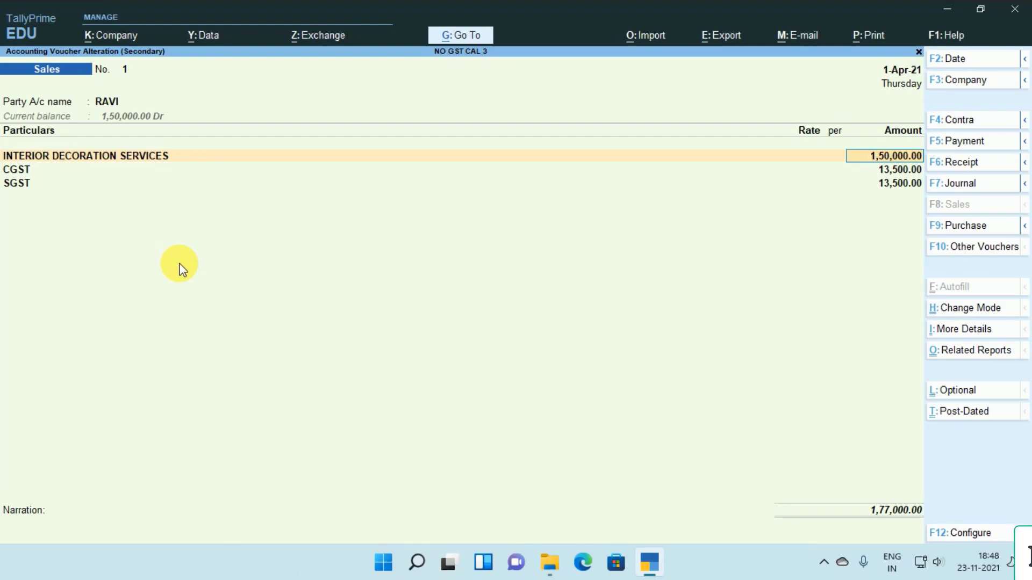
# Step: Accept the remaining fields of the NO GST CAL 3 sales voucher with a New Ref bill-wise entry and save it
pyautogui.press('Return')
pyautogui.press('Return')
pyautogui.press('Return')
pyautogui.press('Return')
pyautogui.press('Return')
pyautogui.press('Return')
pyautogui.press('Return')
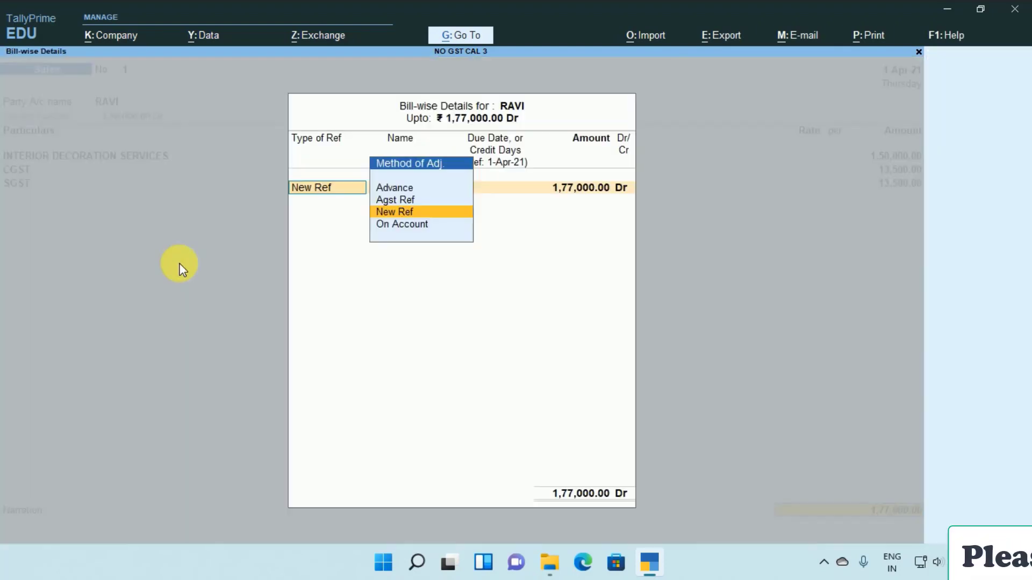
pyautogui.press('Return')
pyautogui.press('Return')
pyautogui.press('Return')
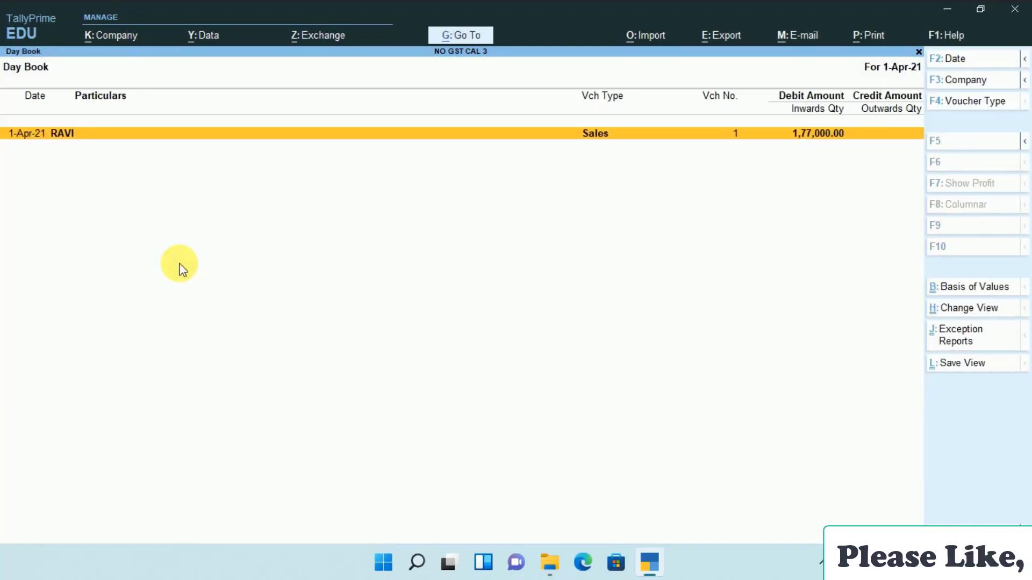
# Step: Leave the Day Book, switch the active company to NO GST CAL 4 and bring up its list of further reports
pyautogui.press('Escape')
pyautogui.press('Escape')
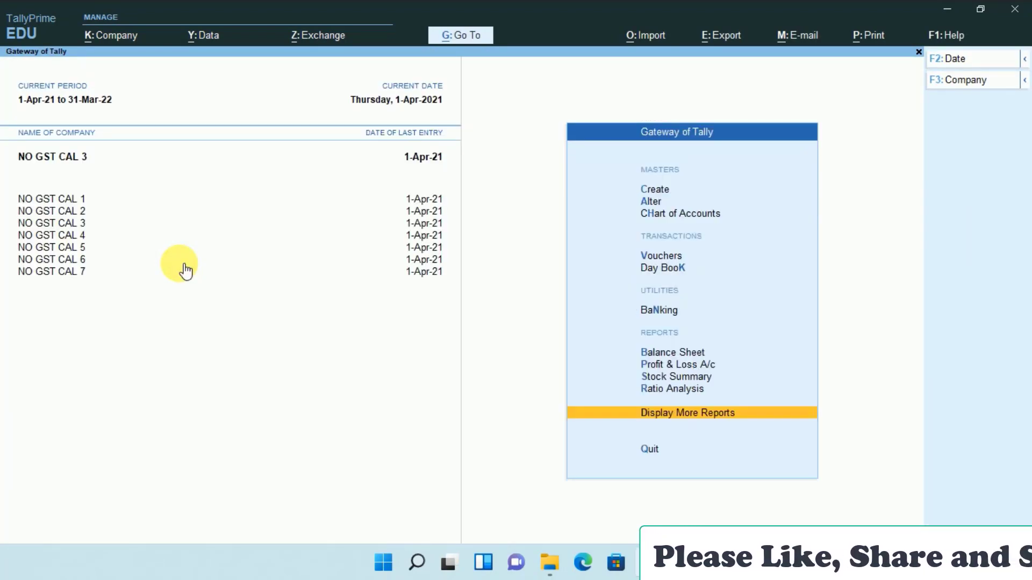
pyautogui.press('F3')
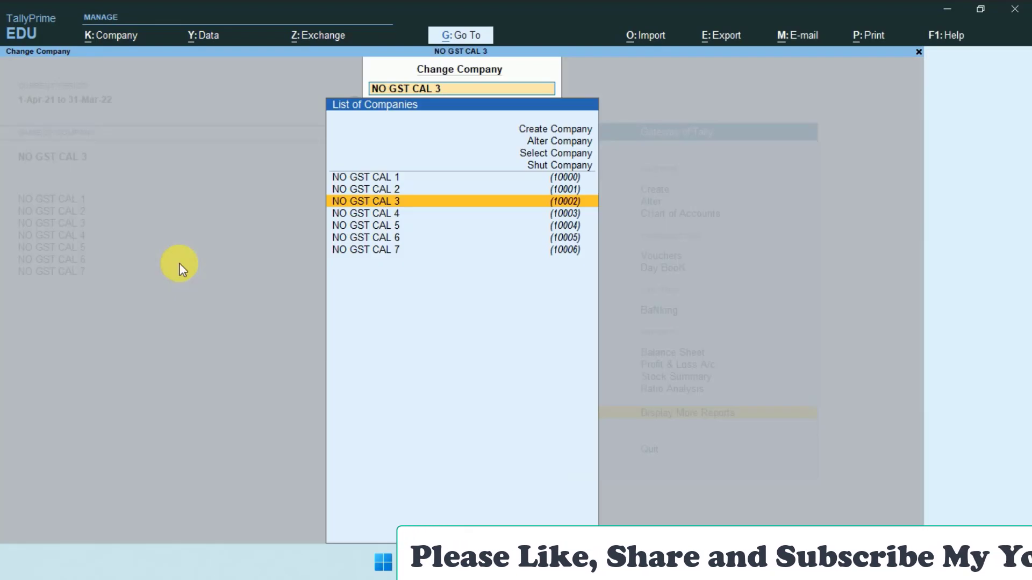
pyautogui.press('Down')
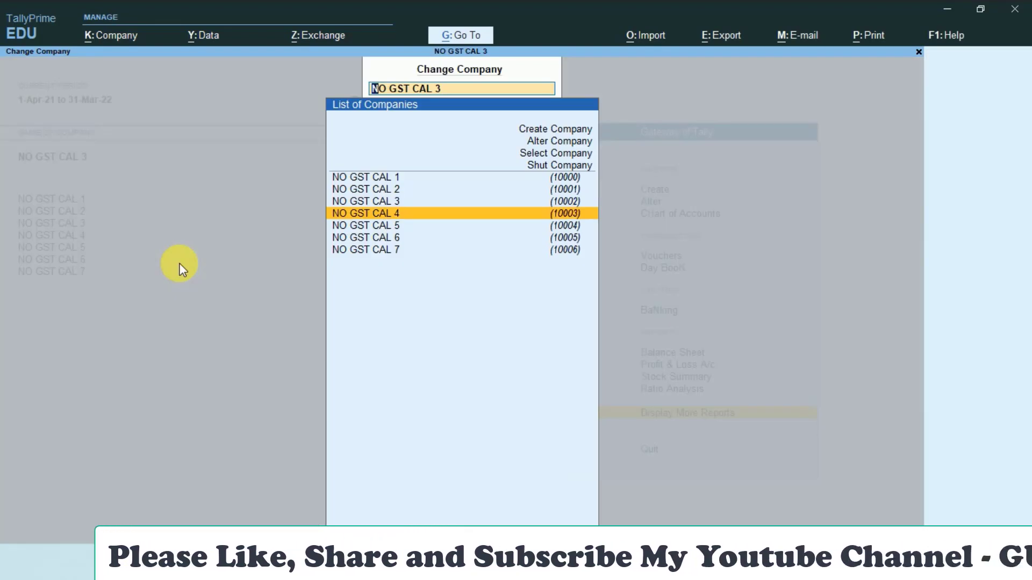
pyautogui.press('Return')
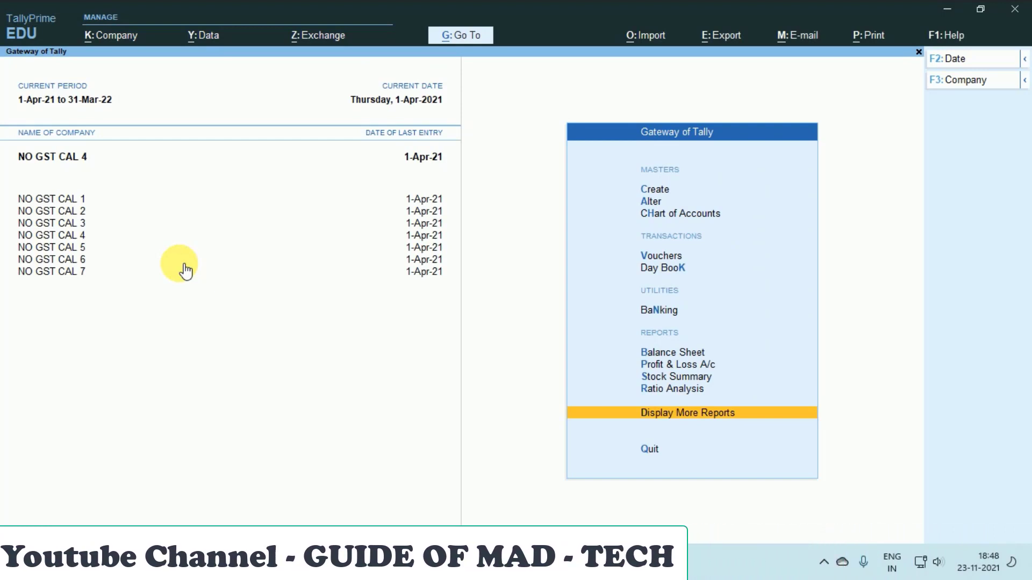
pyautogui.press('Return')
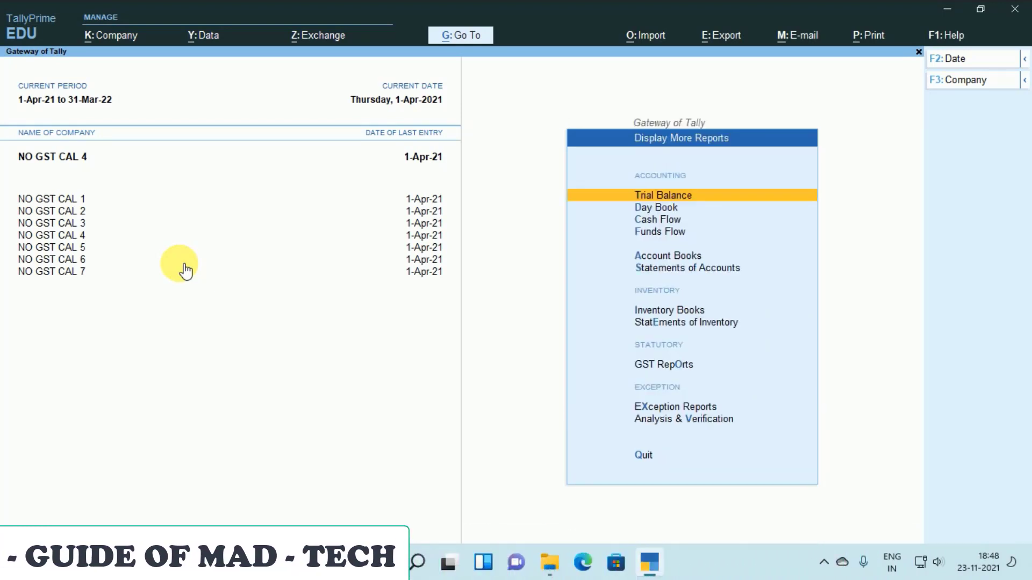
# Step: Open the NO GST CAL 4 sales voucher from the Day Book and add the CGST and SGST ledgers below the SHIRT line
pyautogui.press('k')
pyautogui.press('Return')
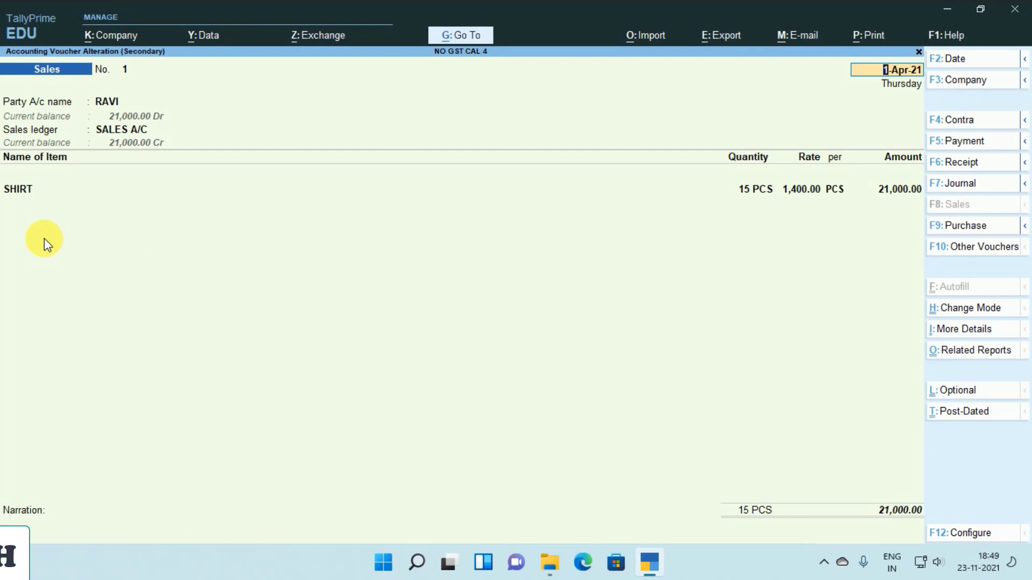
pyautogui.press('Return')
pyautogui.press('Return')
pyautogui.press('Return')
pyautogui.press('Return')
pyautogui.press('Return')
pyautogui.press('Return')
pyautogui.press('Return')
pyautogui.write('C')
pyautogui.press('Return')
pyautogui.write('SG')
pyautogui.press('Return')
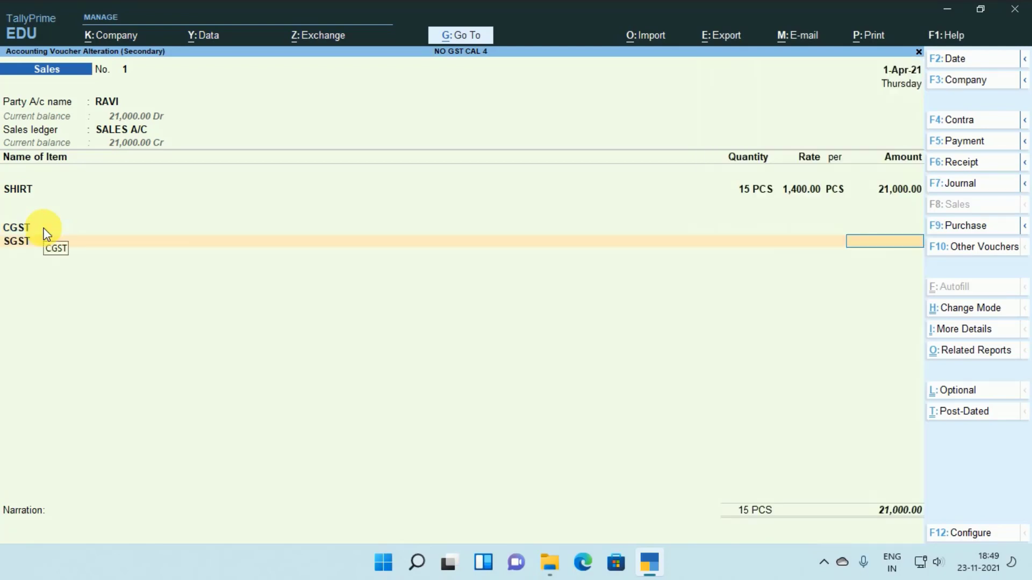
# Step: Examine the voucher's GST tax analysis in detailed form and return to the voucher
pyautogui.hotkey('alt', 'a')
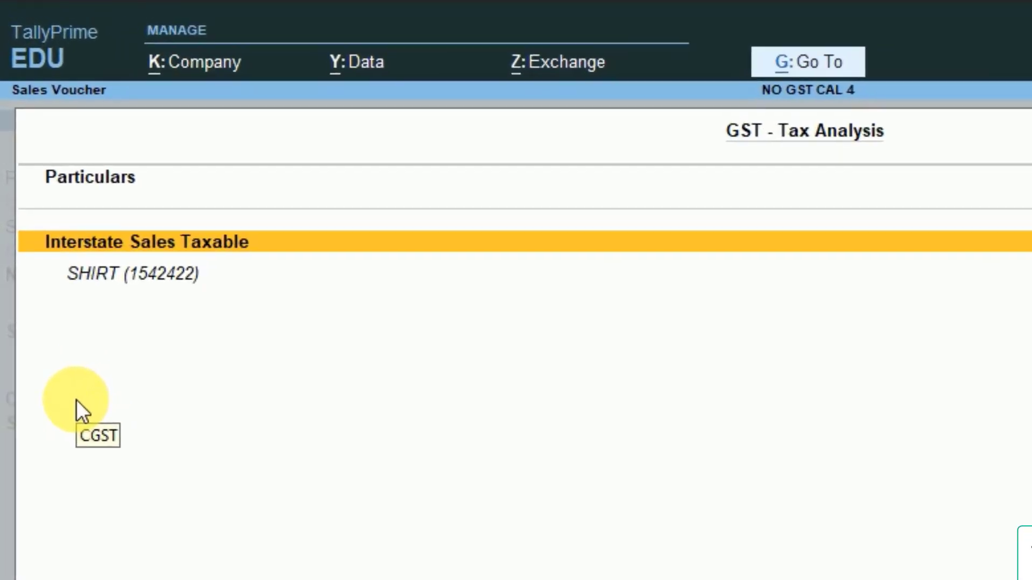
pyautogui.hotkey('alt', 'F5')
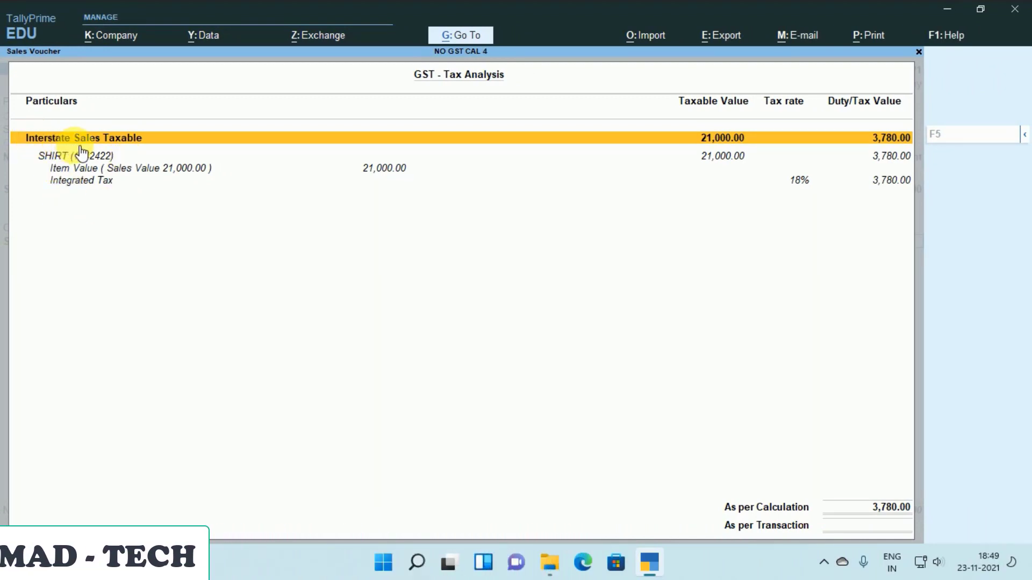
pyautogui.press('Escape')
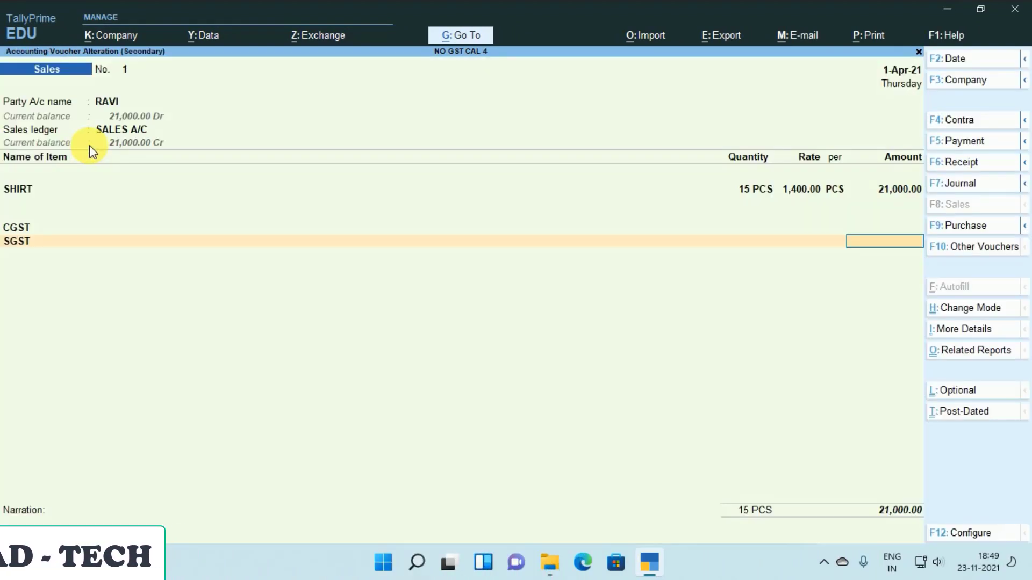
# Step: Review the state in the party ledger's mailing details without changing it
pyautogui.click(108, 104)
pyautogui.hotkey('ctrl', 'Return')
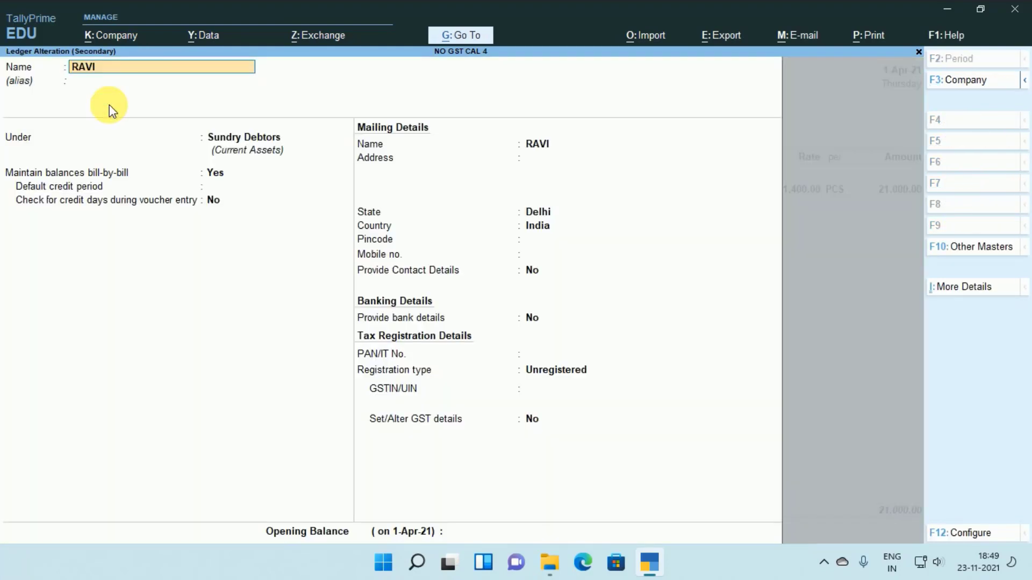
pyautogui.press('Escape')
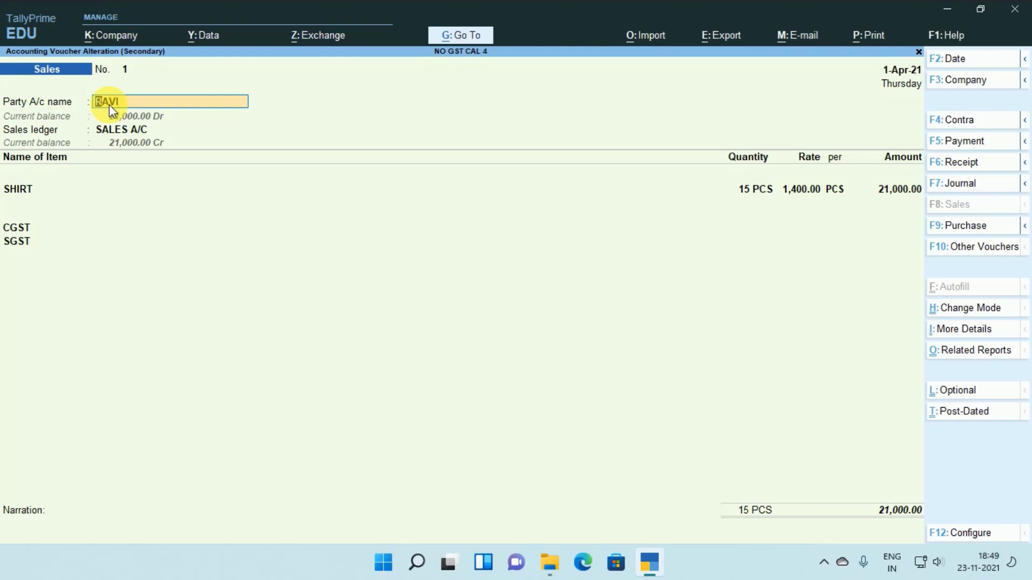
# Step: Check the state in the company's GST details and return to the voucher without changes
pyautogui.press('F11')
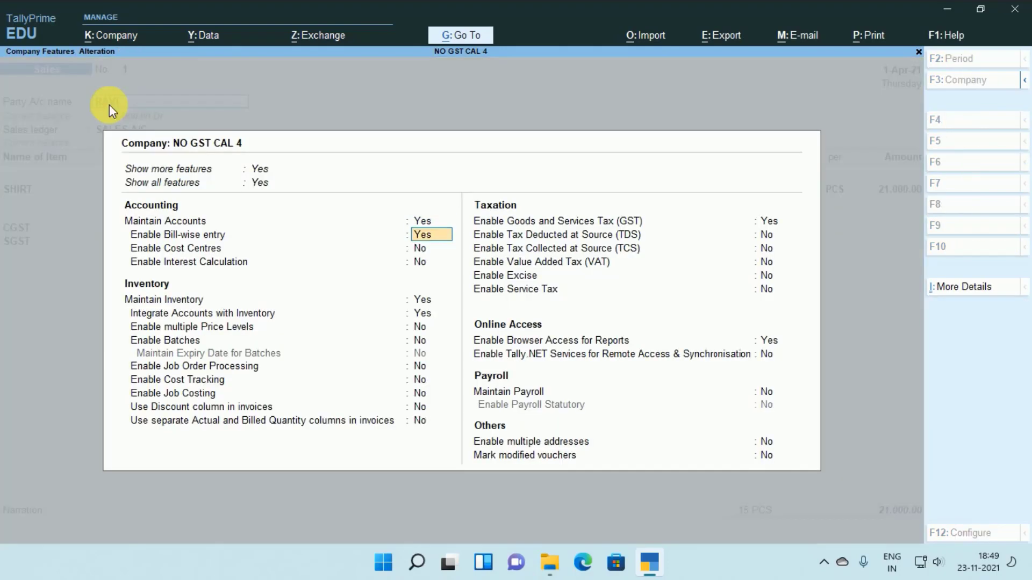
pyautogui.press('Return')
pyautogui.press('Return')
pyautogui.press('Return')
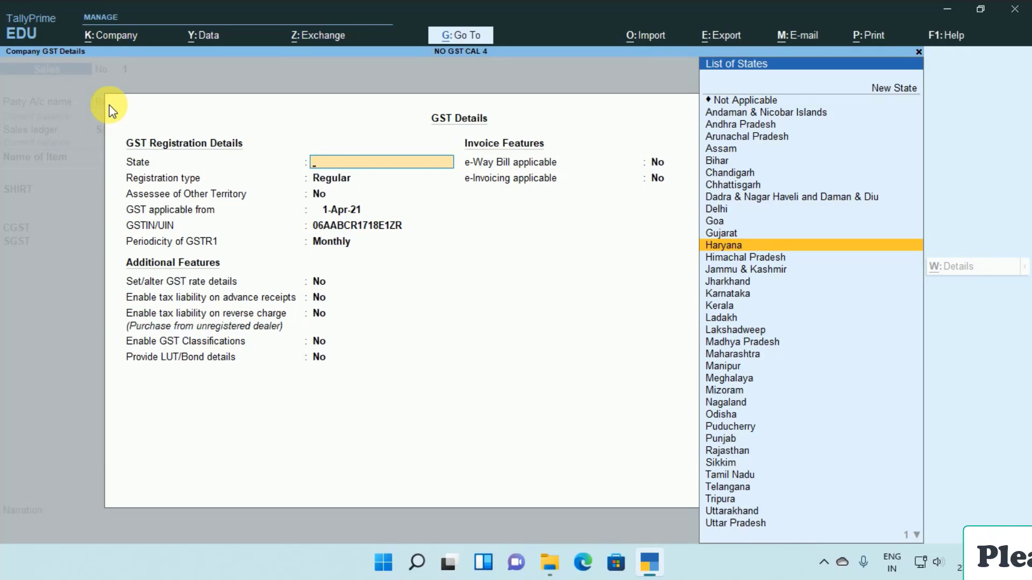
pyautogui.press('Escape')
pyautogui.press('Escape')
pyautogui.press('Return')
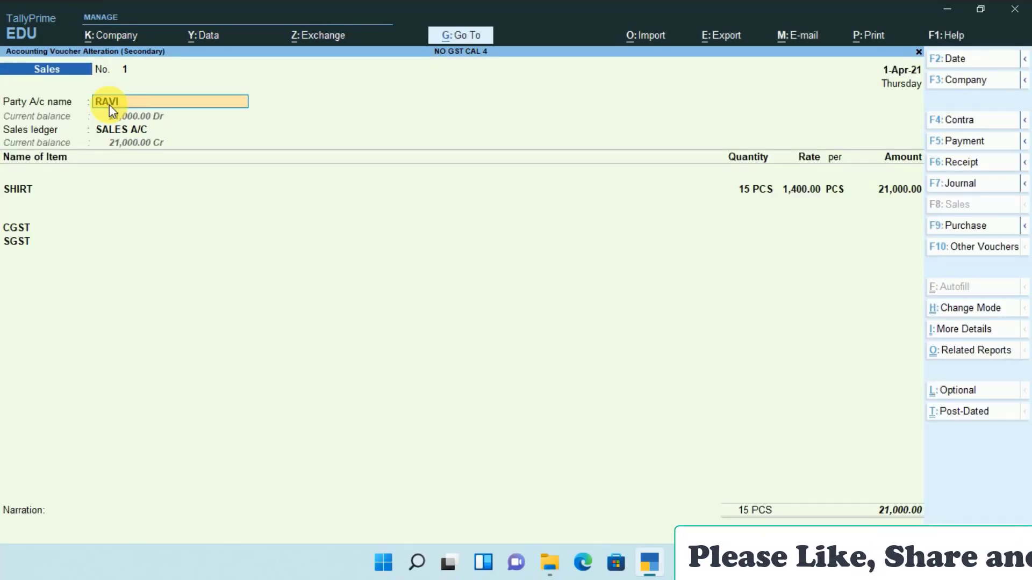
# Step: Start creating a new ledger from the voucher's CGST line and name it IGST
pyautogui.click(28, 226)
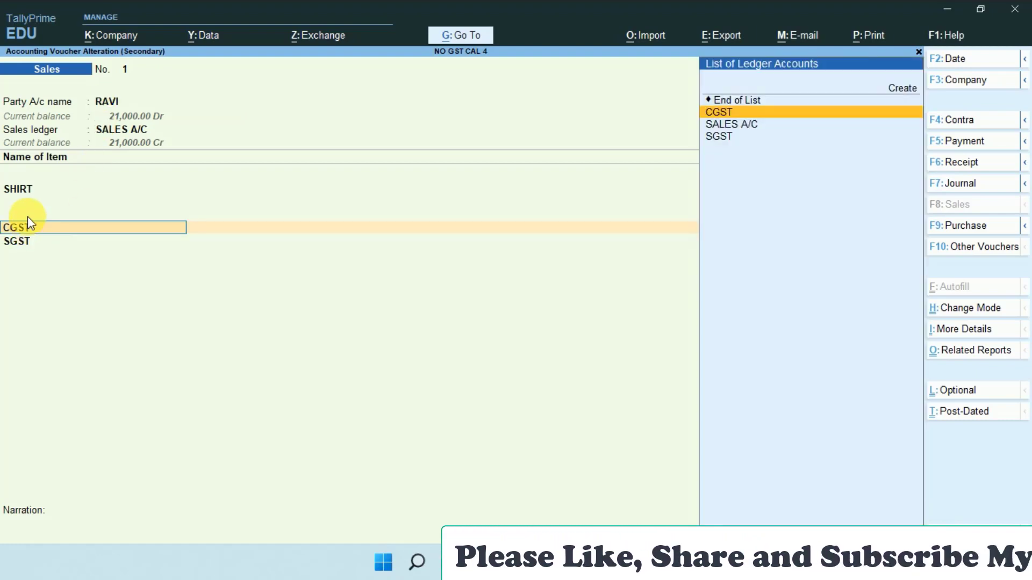
pyautogui.hotkey('alt', 'c')
pyautogui.write('ISGST')
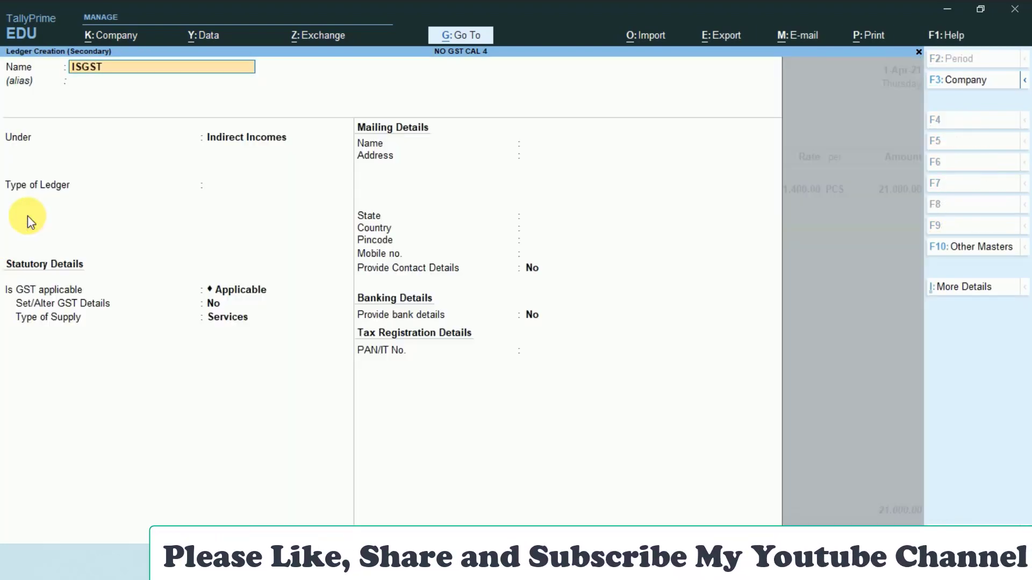
pyautogui.press('BackSpace')
pyautogui.press('BackSpace')
pyautogui.press('BackSpace')
pyautogui.press('Return')
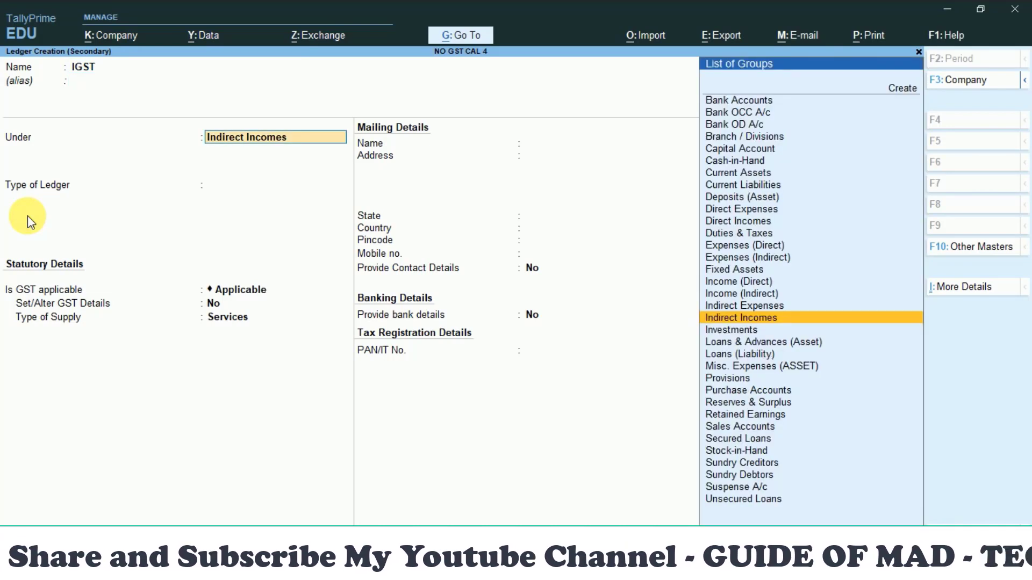
# Step: Place the IGST ledger under Duties & Taxes with duty type GST and tax type Integrated Tax, and save it
pyautogui.write('dut')
pyautogui.press('Return')
pyautogui.press('Return')
pyautogui.press('Down')
pyautogui.press('Down')
pyautogui.press('Down')
pyautogui.press('Up')
pyautogui.press('Return')
pyautogui.press('Return')
pyautogui.press('Return')
pyautogui.press('Return')
pyautogui.press('Return')
pyautogui.press('Return')
pyautogui.press('Return')
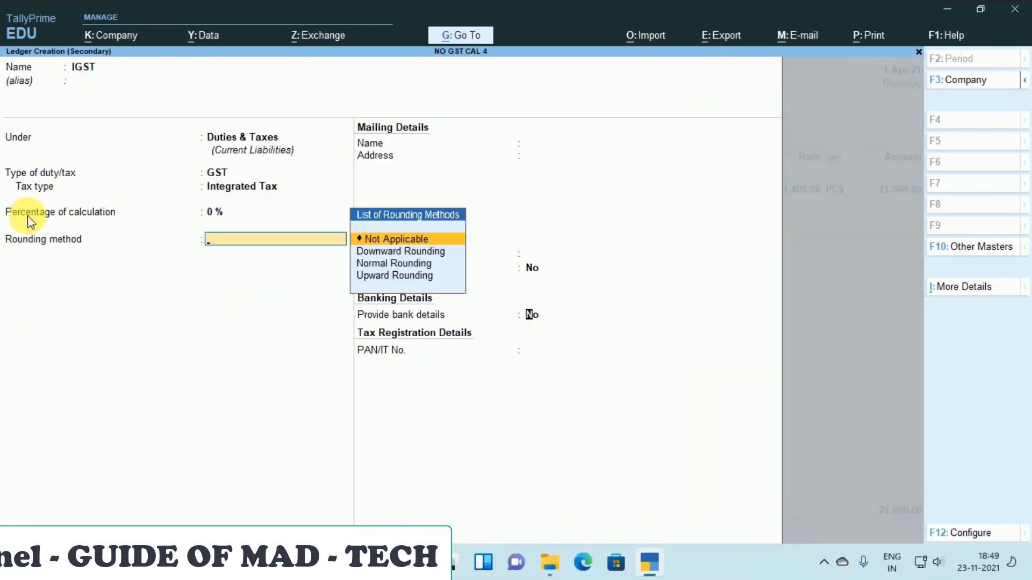
pyautogui.press('Return')
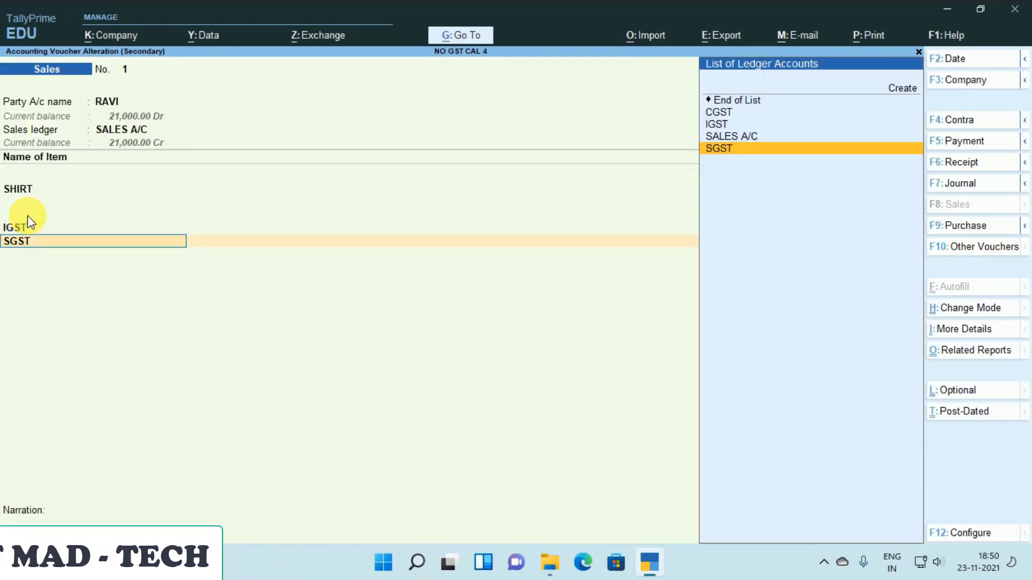
# Step: Remove the SGST line below IGST by ending the voucher's ledger list there
pyautogui.press('Up')
pyautogui.press('Up')
pyautogui.press('Up')
pyautogui.press('Up')
pyautogui.press('Return')
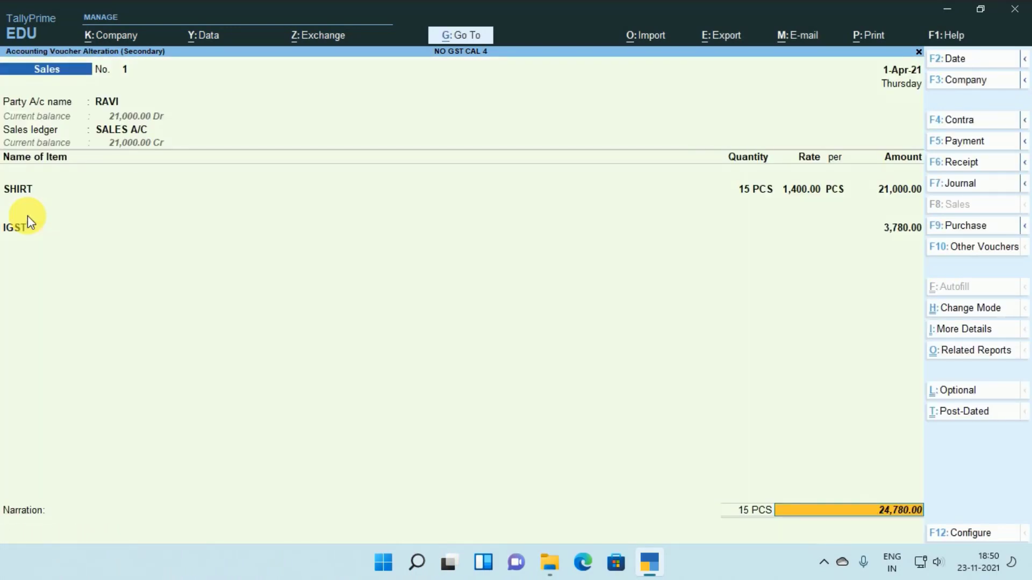
# Step: Accept the New Ref bill-wise details for the party and save the NO GST CAL 4 sales voucher
pyautogui.press('Return')
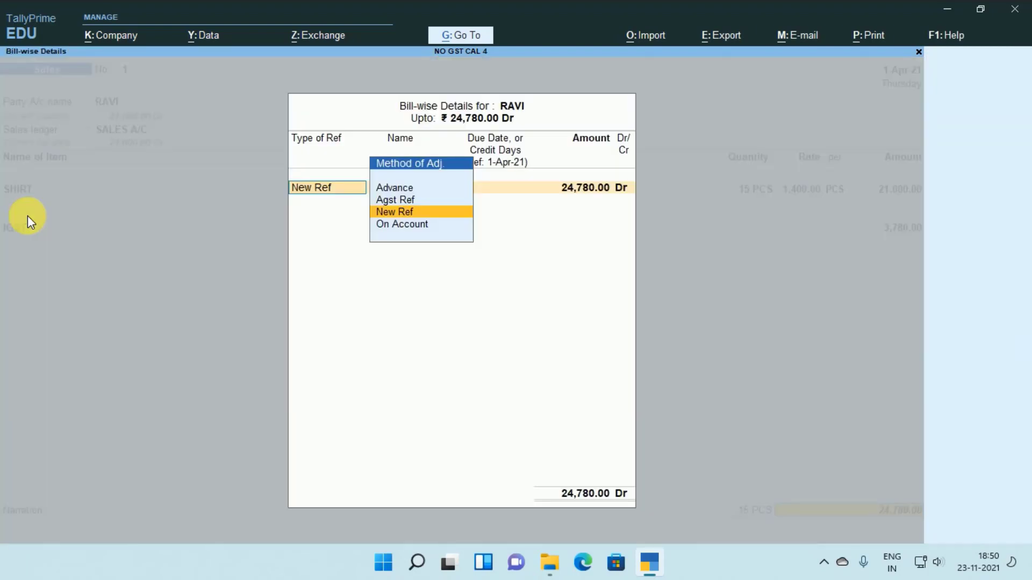
pyautogui.press('Return')
pyautogui.press('Return')
pyautogui.press('Return')
pyautogui.press('Return')
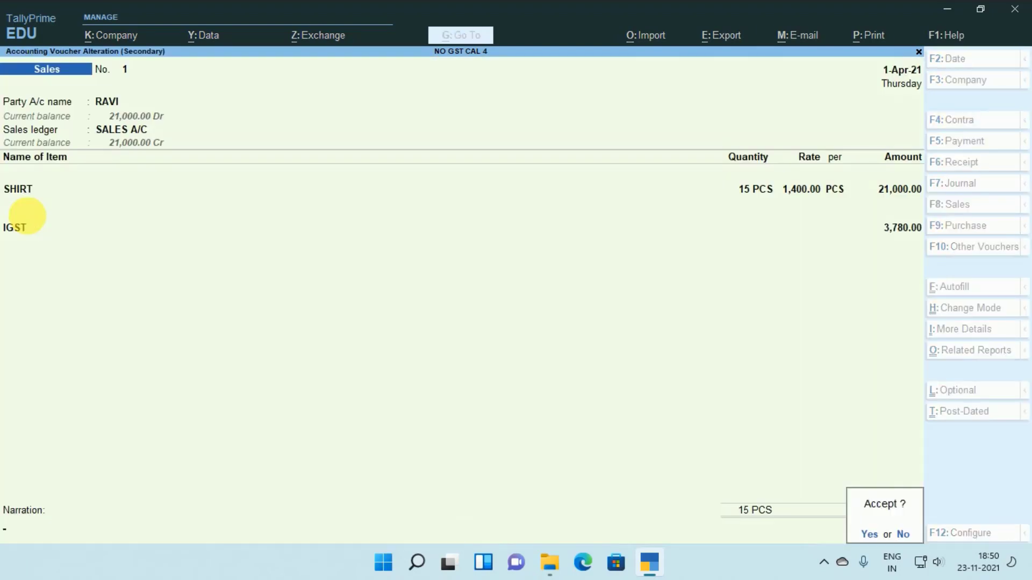
pyautogui.press('Return')
# Step: Leave the Day Book and switch the active company to NO GST CAL 5
pyautogui.press('Escape')
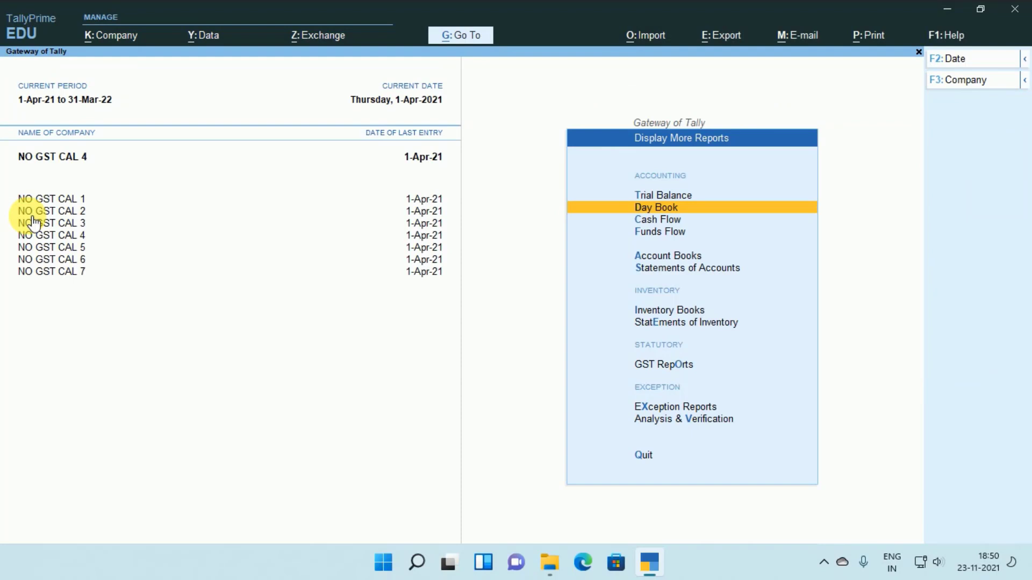
pyautogui.press('Escape')
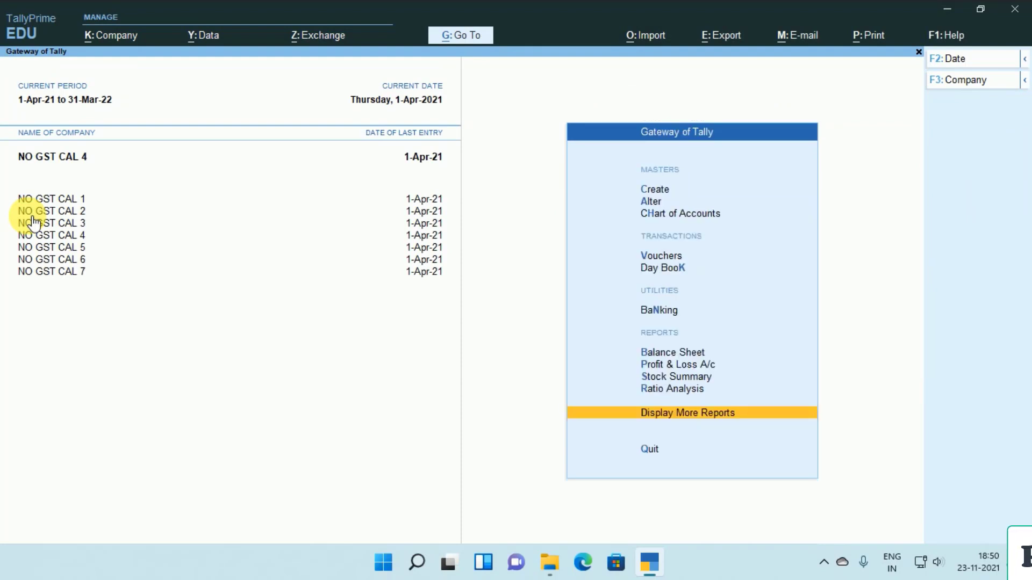
pyautogui.press('F3')
pyautogui.press('Down')
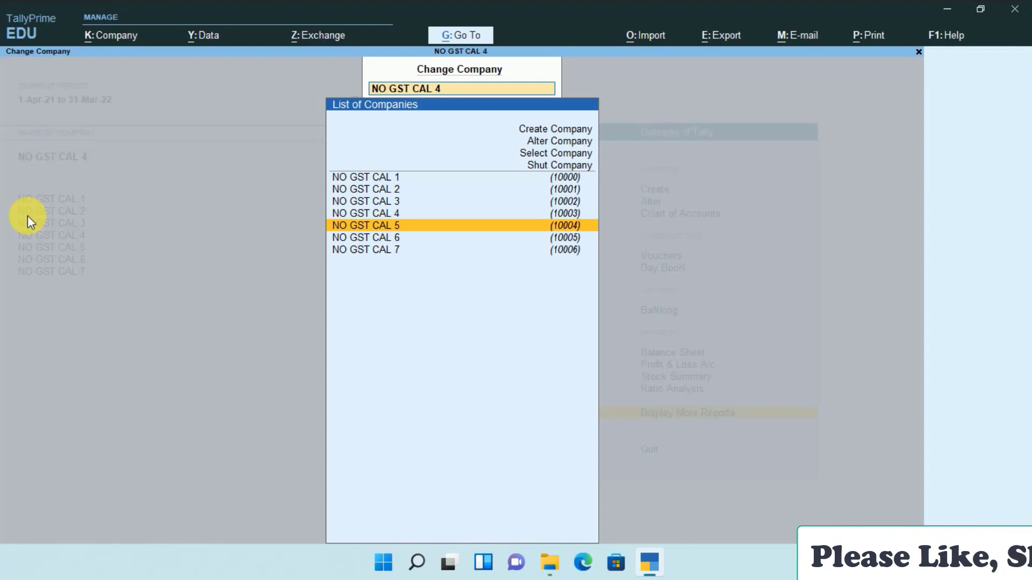
pyautogui.press('Return')
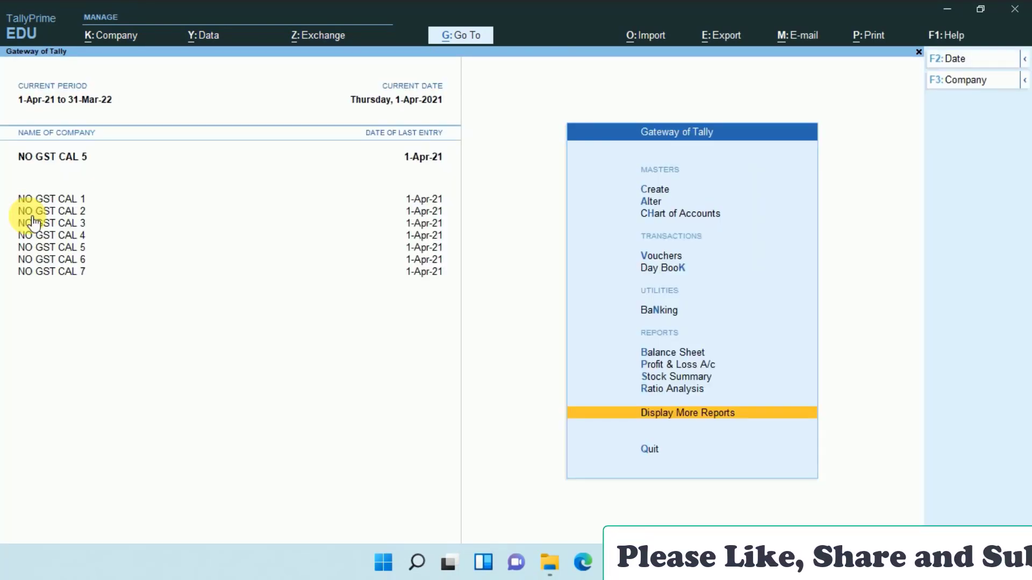
# Step: Open the sales voucher dated 1-Apr-21 from the NO GST CAL 5 Day Book
pyautogui.press('Return')
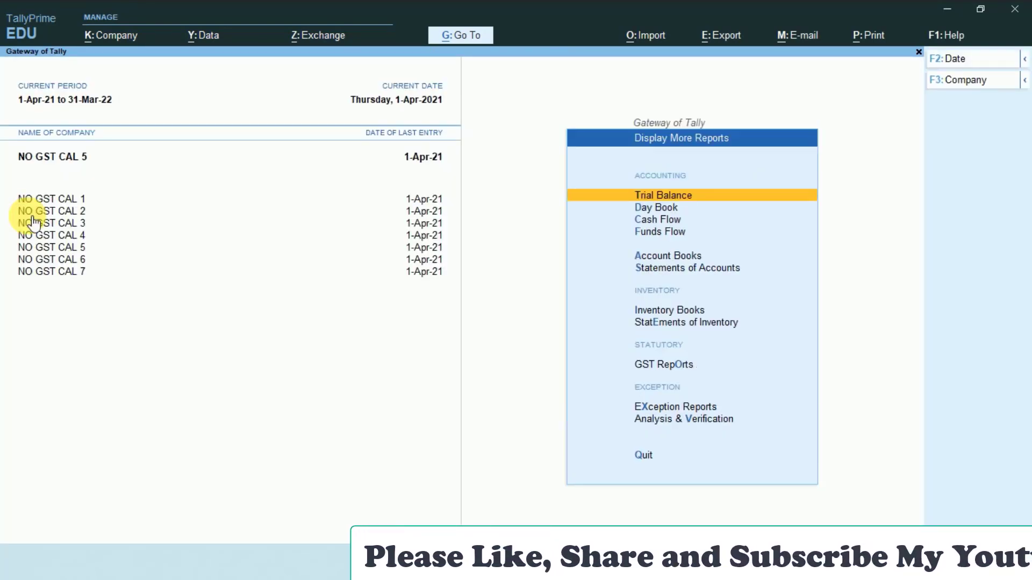
pyautogui.press('d')
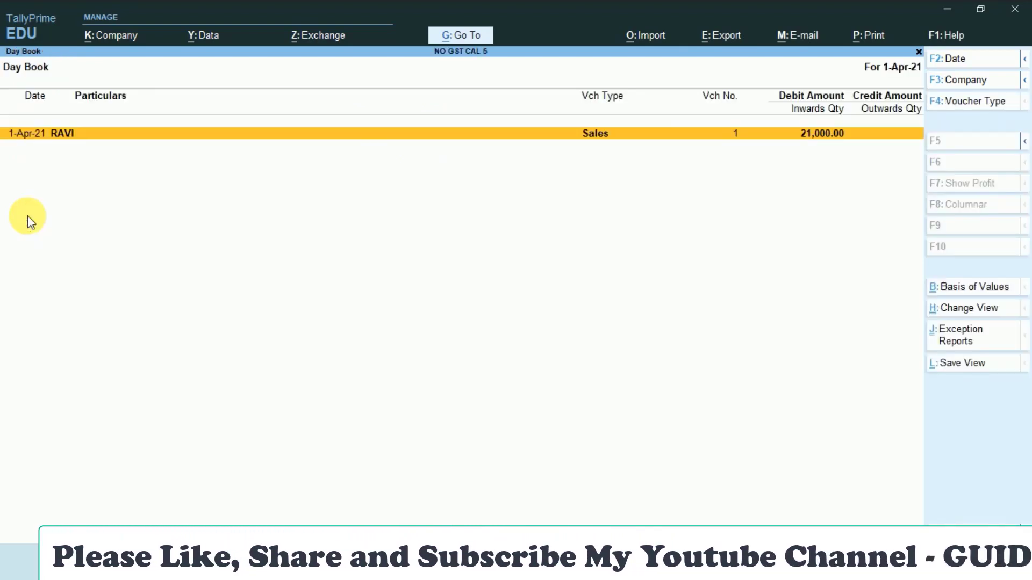
pyautogui.press('Return')
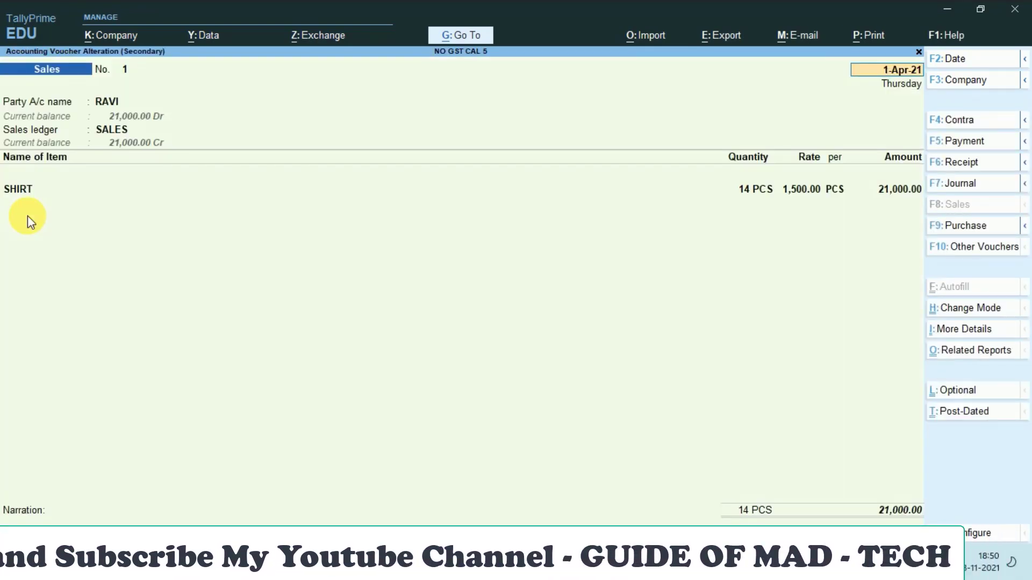
# Step: Add the CGST and SGST ledgers below the SHIRT line and check the voucher's tax analysis
pyautogui.click(34, 232)
pyautogui.write('C')
pyautogui.press('Return')
pyautogui.press('Return')
pyautogui.write('SGST')
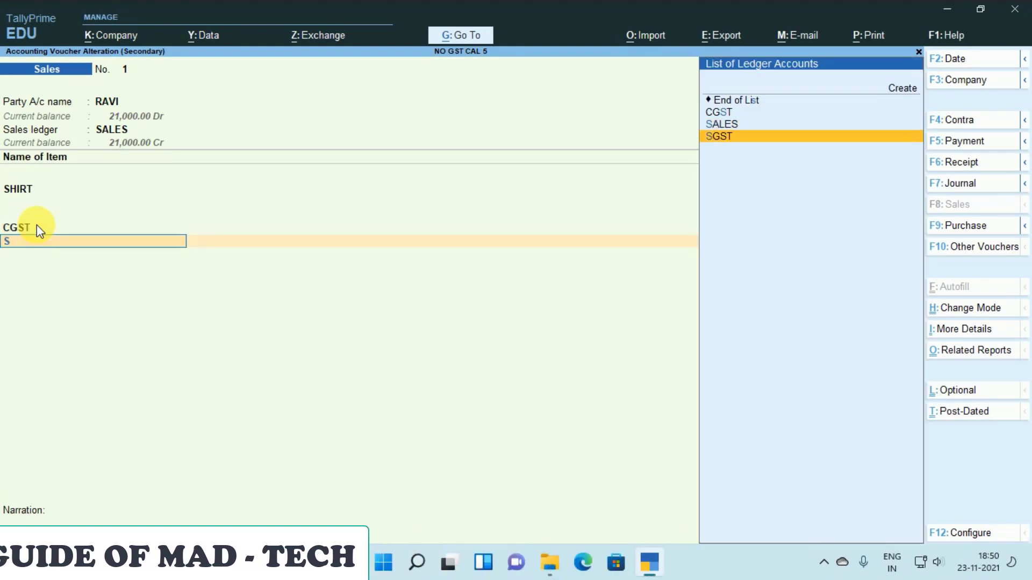
pyautogui.press('Return')
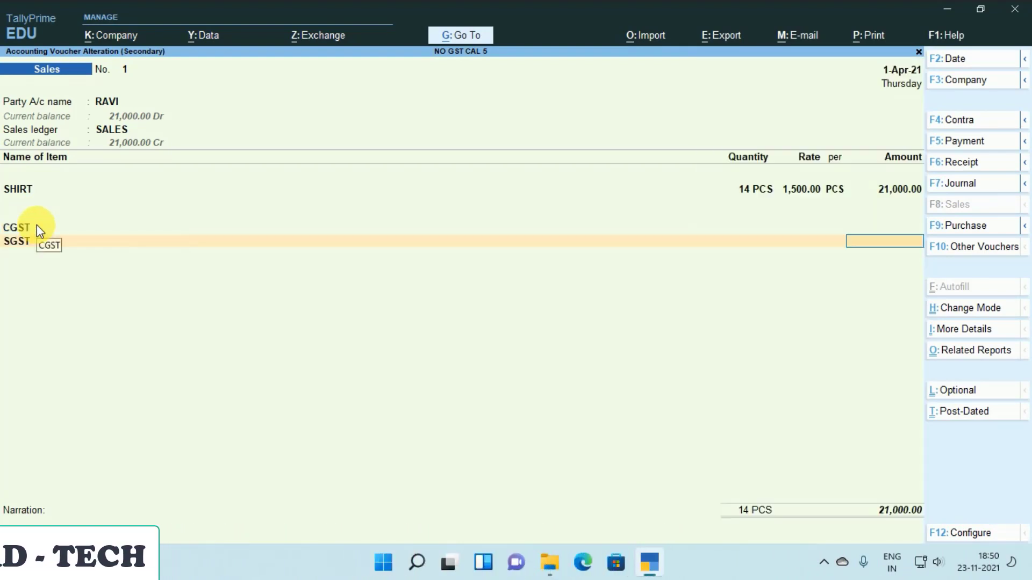
pyautogui.hotkey('alt', 'a')
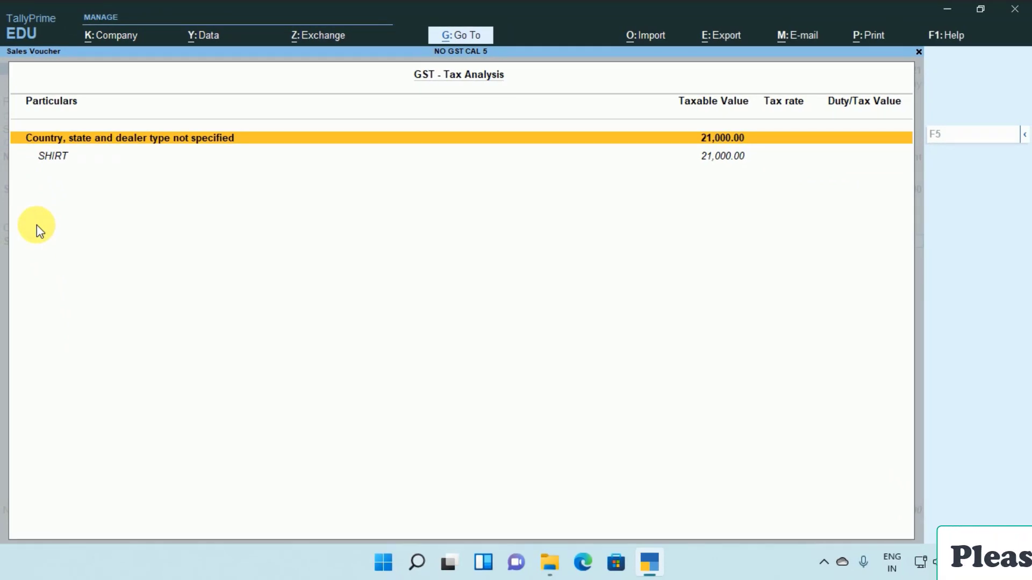
pyautogui.press('Escape')
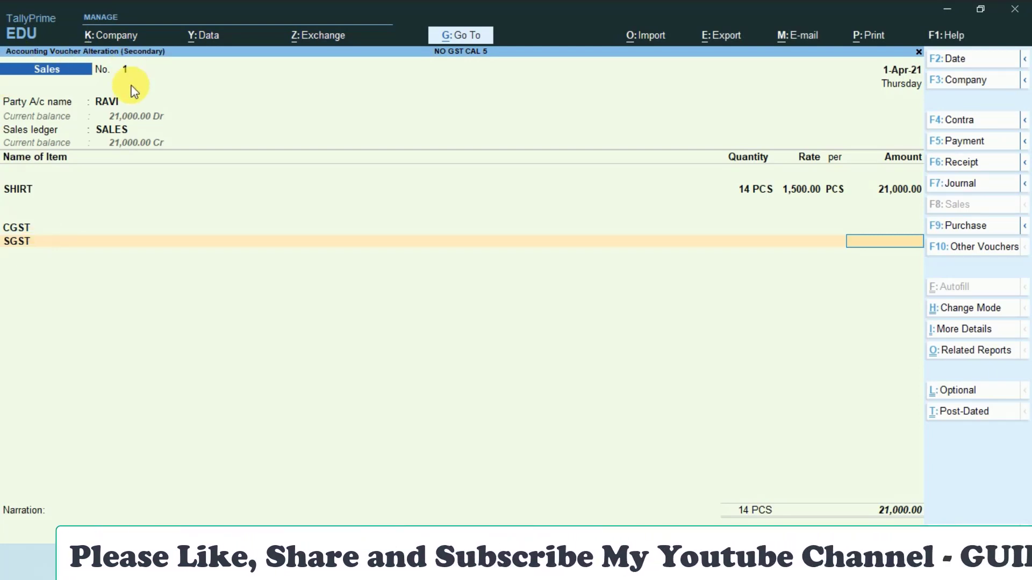
# Step: Review the state, country and registration type in the NO GST CAL 5 party ledger without changing them
pyautogui.click(116, 96)
pyautogui.hotkey('ctrl', 'Return')
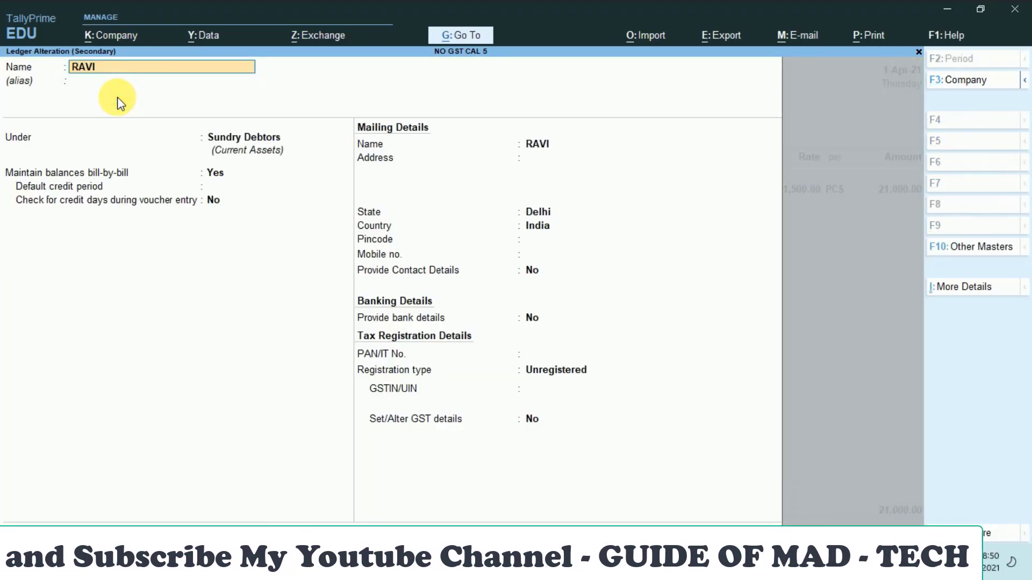
pyautogui.press('Escape')
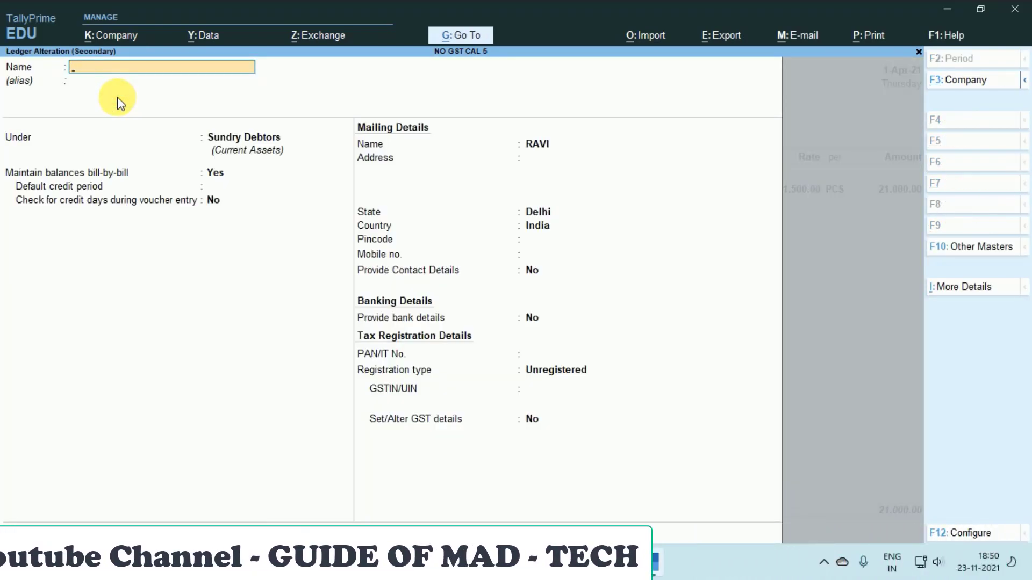
pyautogui.press('Escape')
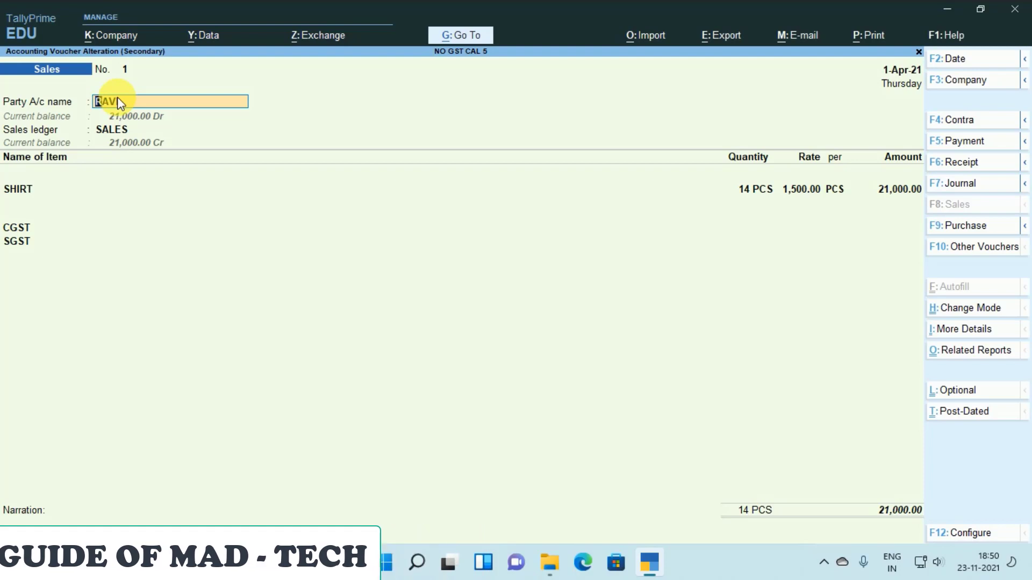
# Step: Set the state to Delhi in the NO GST CAL 5 company GST details and save the company features
pyautogui.press('F11')
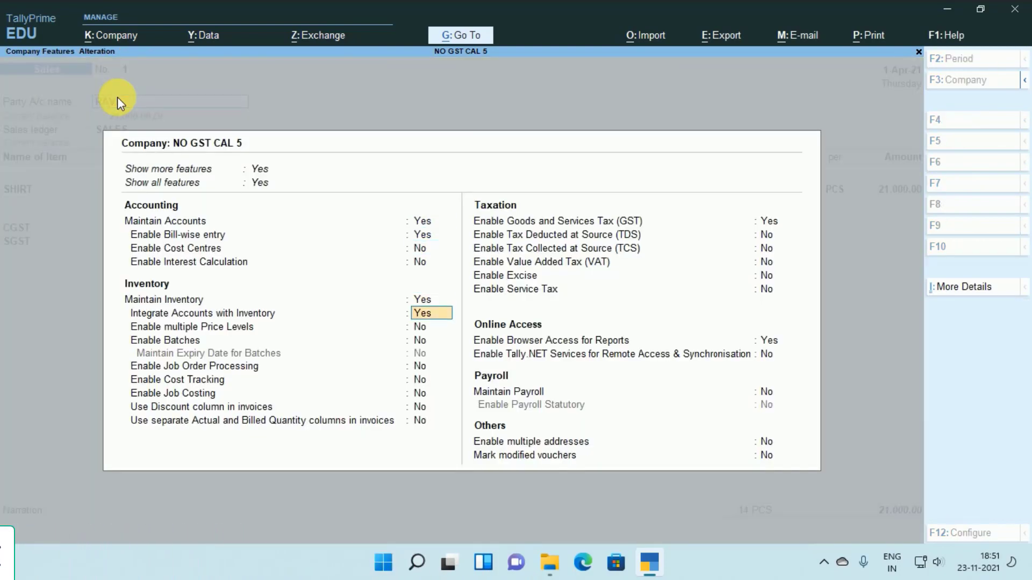
pyautogui.press('Return')
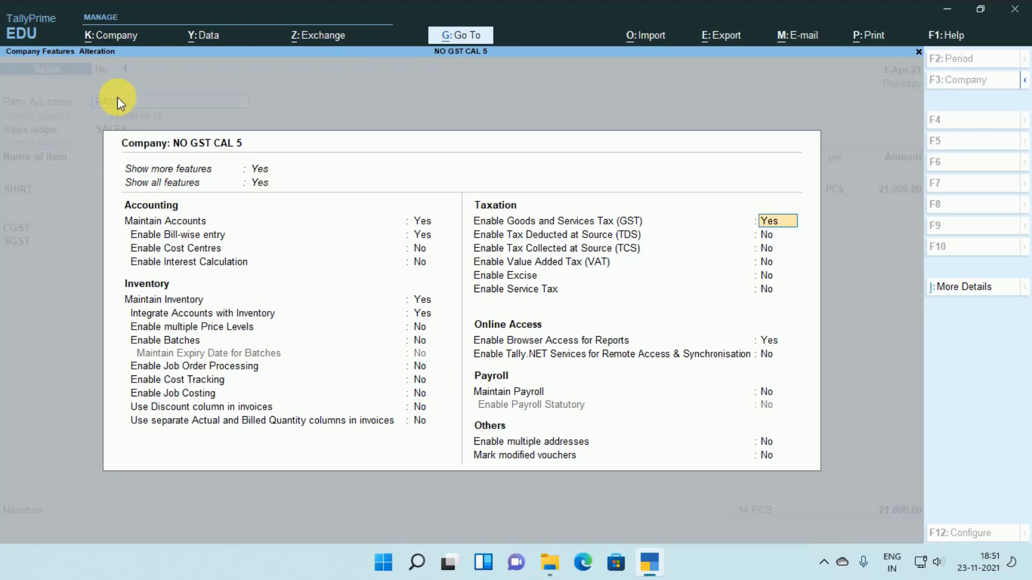
pyautogui.press('Return')
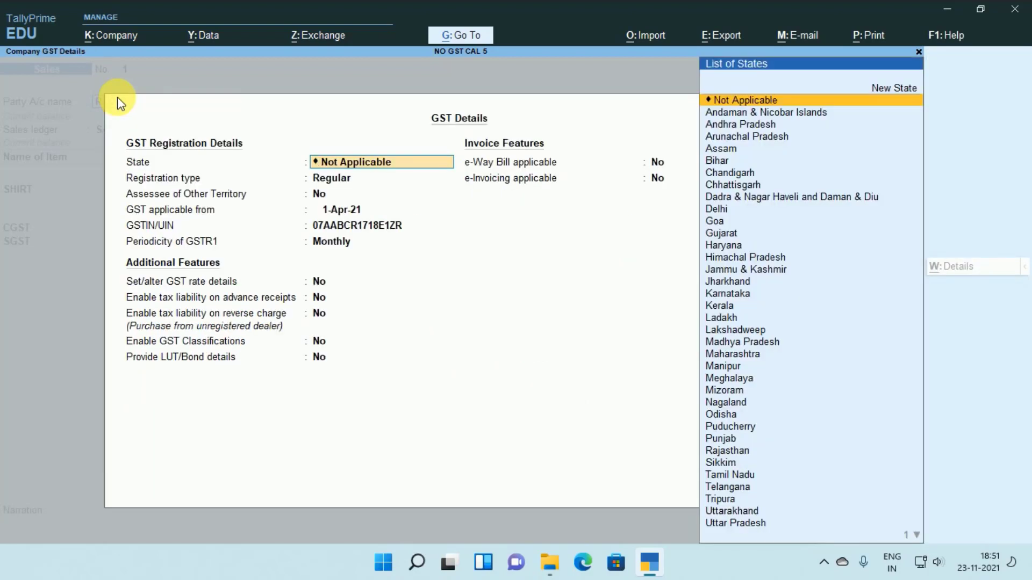
pyautogui.write('DE')
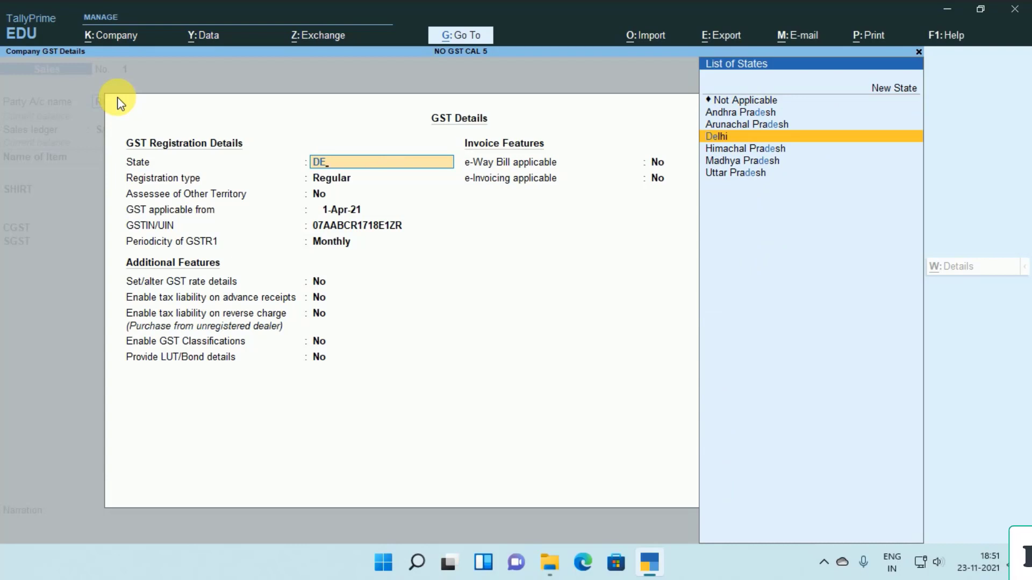
pyautogui.press('Return')
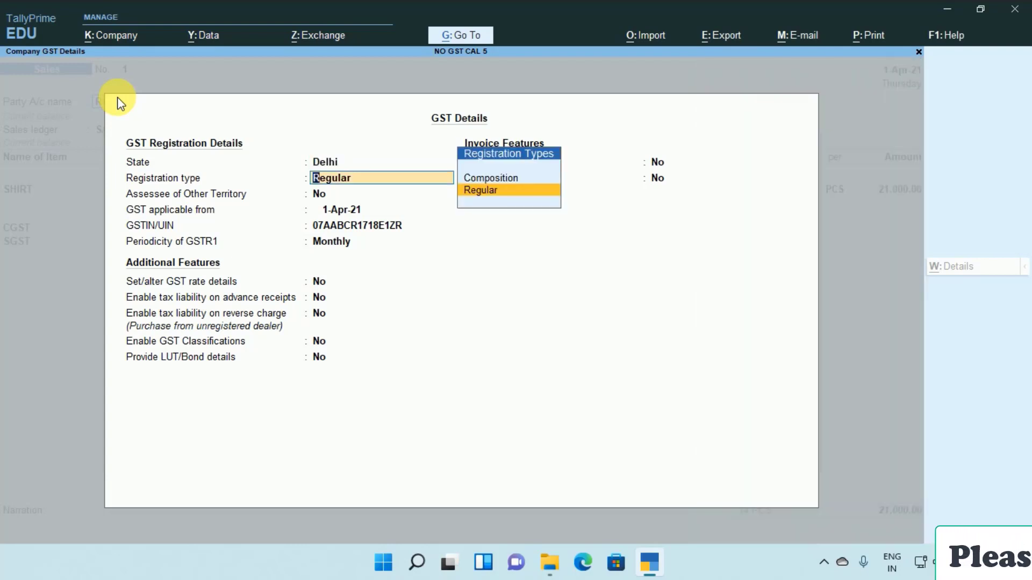
pyautogui.press('Return')
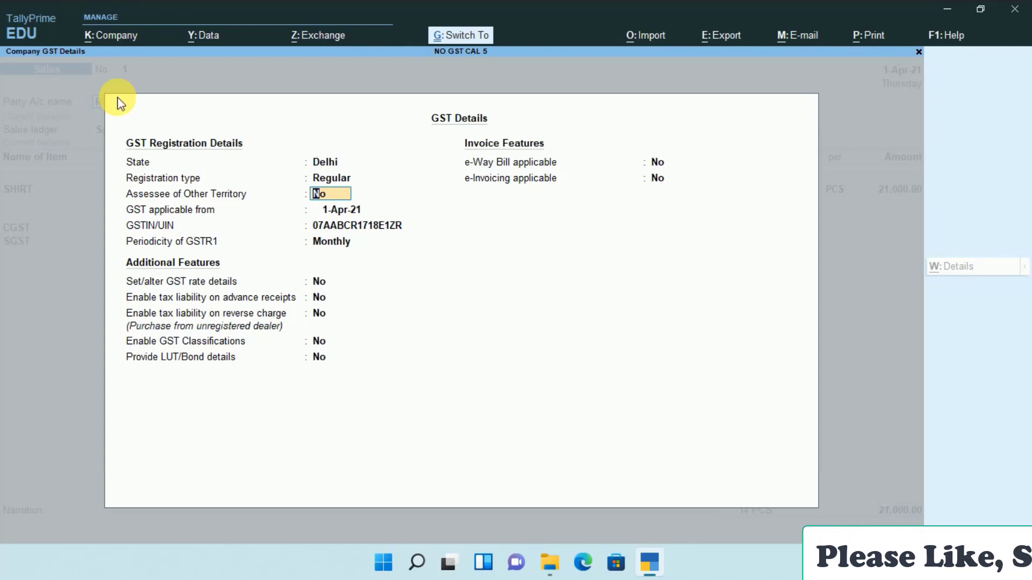
pyautogui.hotkey('ctrl', 'a')
pyautogui.press('Return')
pyautogui.press('Return')
pyautogui.press('Return')
pyautogui.press('Return')
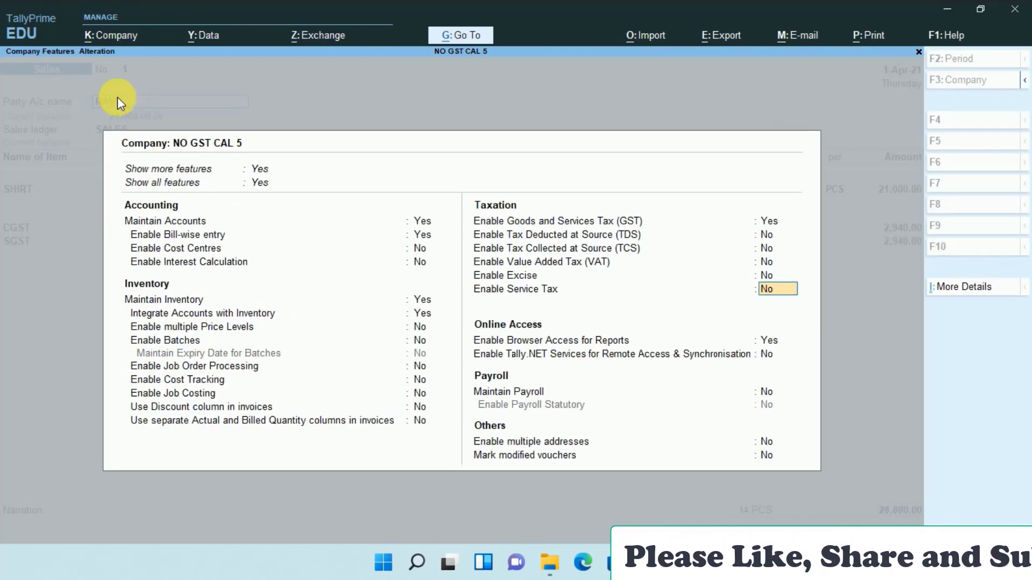
pyautogui.hotkey('ctrl', 'a')
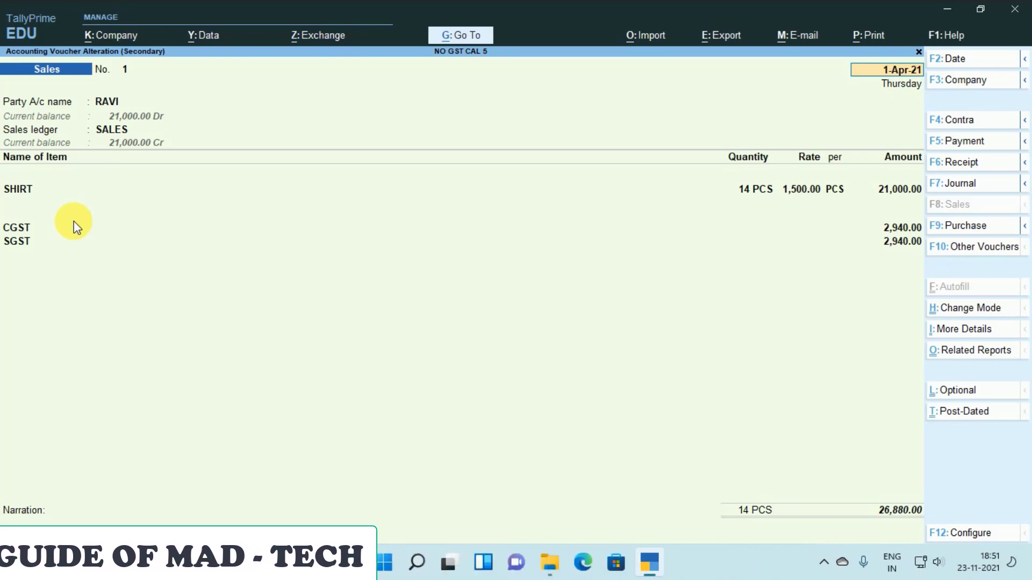
# Step: Save the altered sales voucher in NO GST CAL 5 and leave the Day Book
pyautogui.press('ctrl')
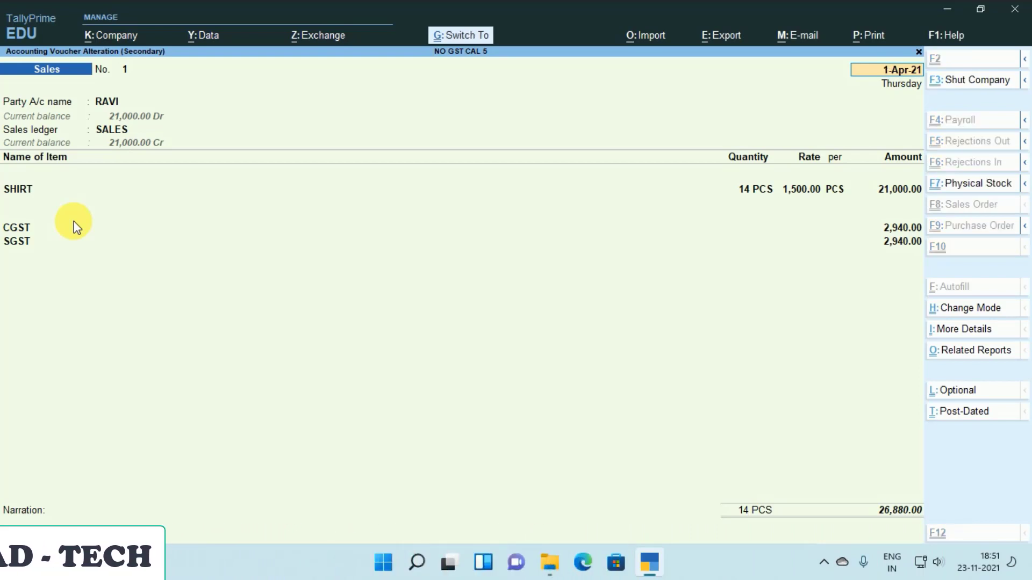
pyautogui.hotkey('ctrl', 'a')
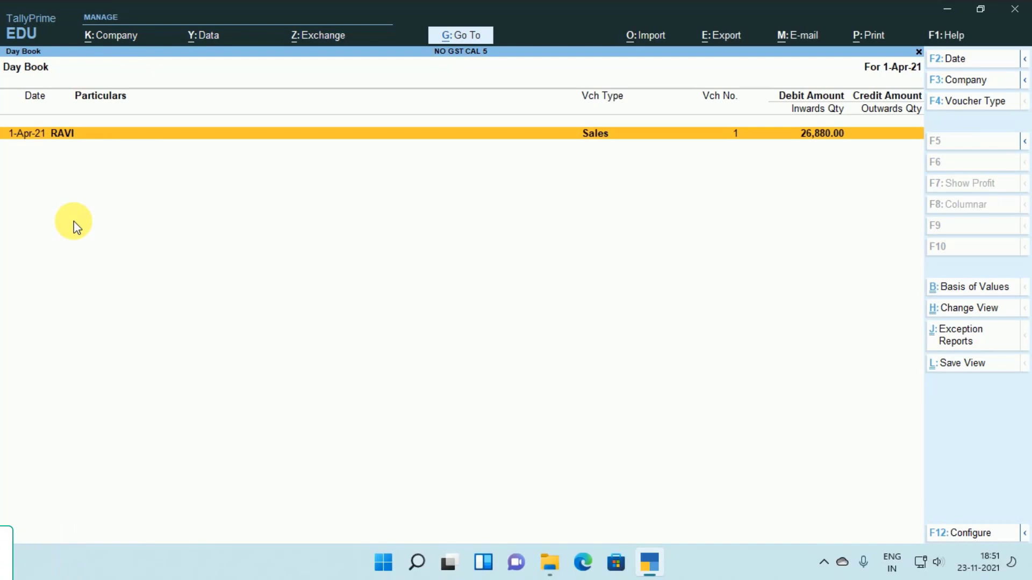
pyautogui.press('Escape')
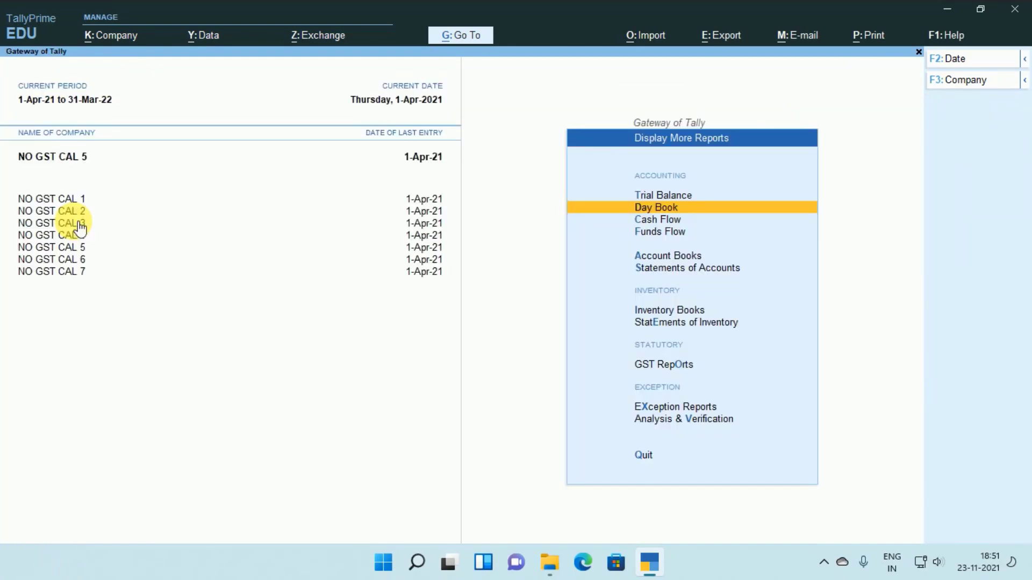
# Step: Switch the active company to NO GST CAL 6 and open its sales voucher dated 1-Apr-21 from the Day Book
pyautogui.click(80, 228)
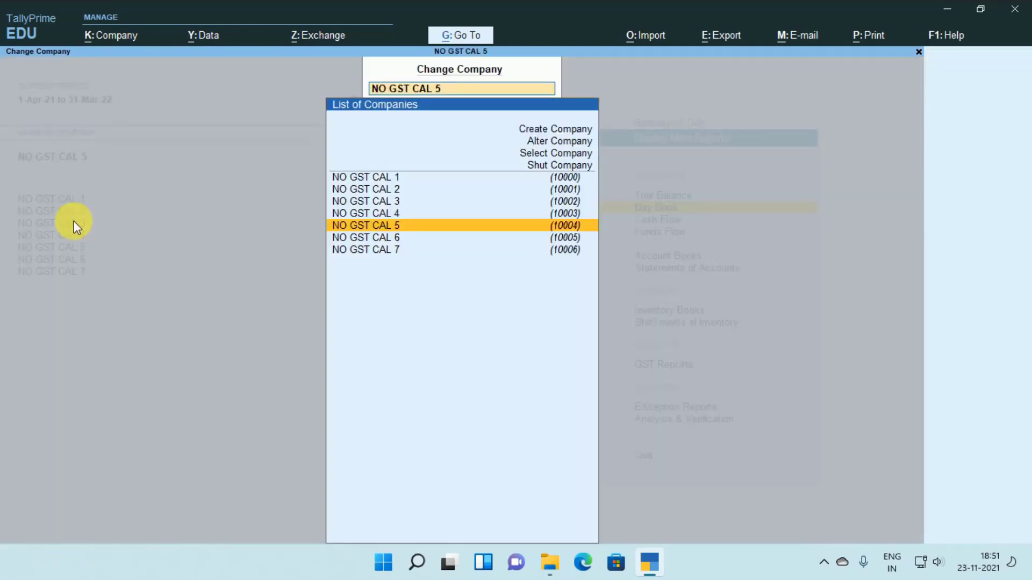
pyautogui.press('Down')
pyautogui.press('Return')
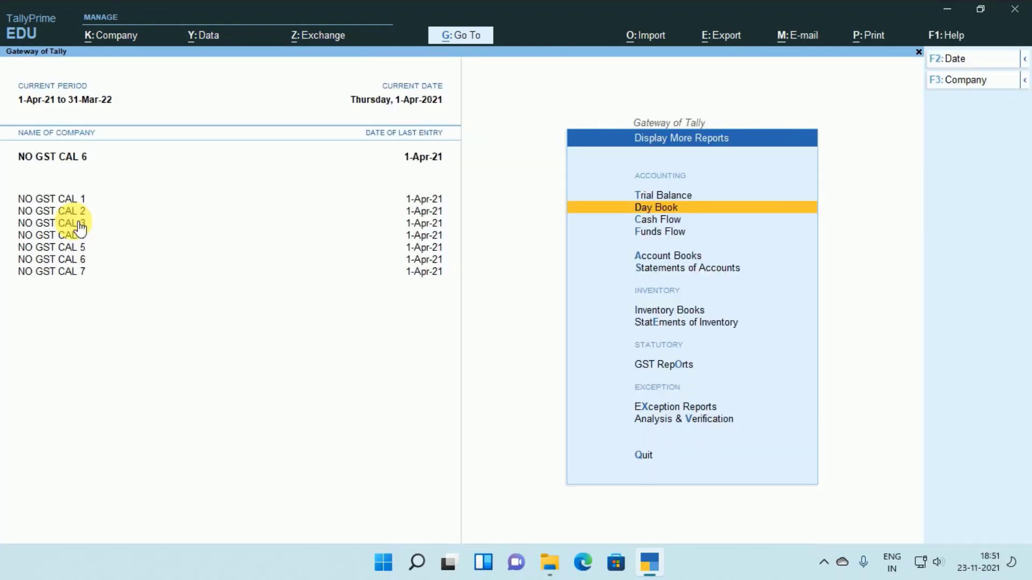
pyautogui.press('Return')
pyautogui.press('Return')
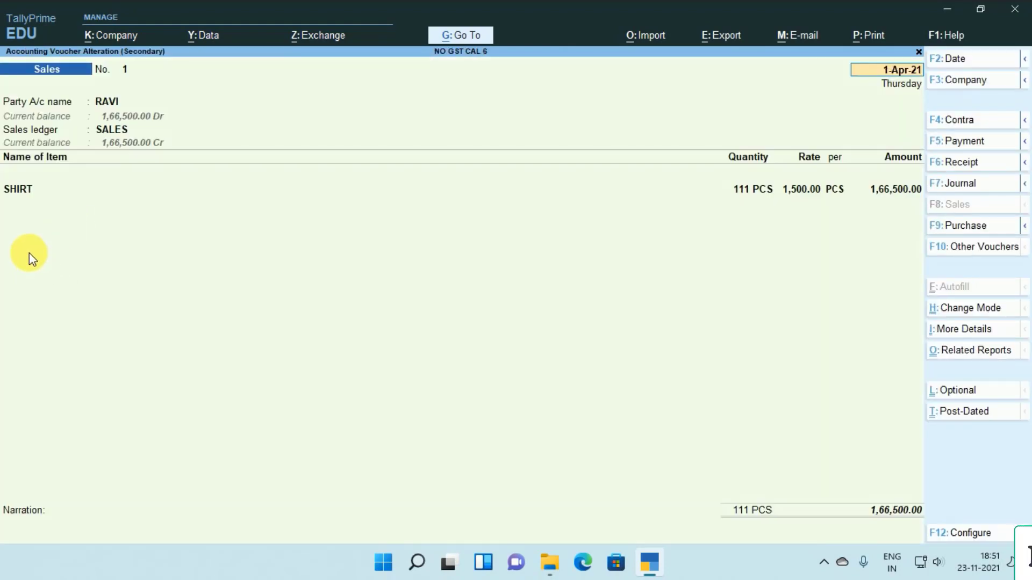
# Step: Add the CGST and SGST ledgers below the SHIRT line in the NO GST CAL 6 sales voucher
pyautogui.press('Return')
pyautogui.press('Return')
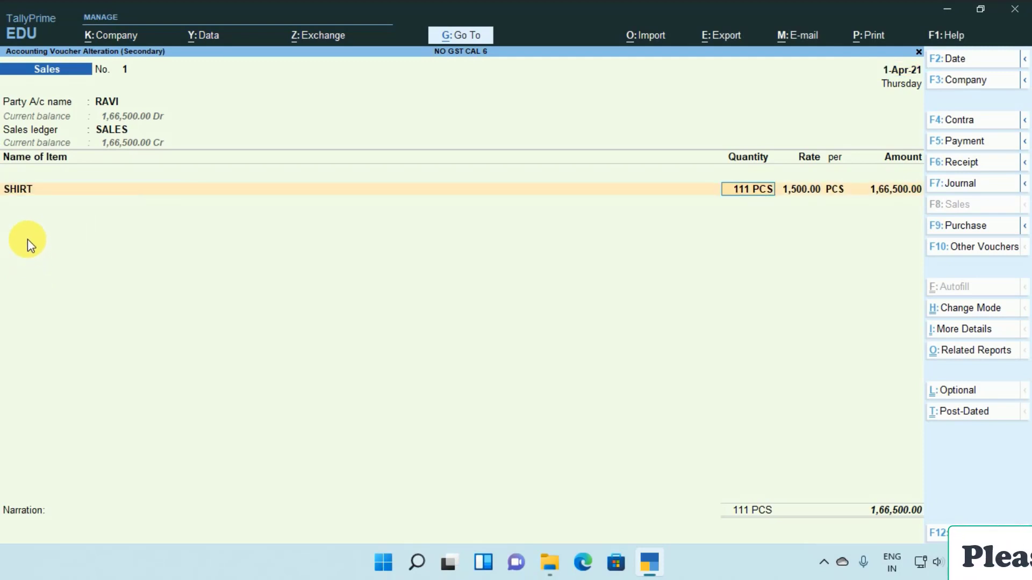
pyautogui.press('Return')
pyautogui.press('Return')
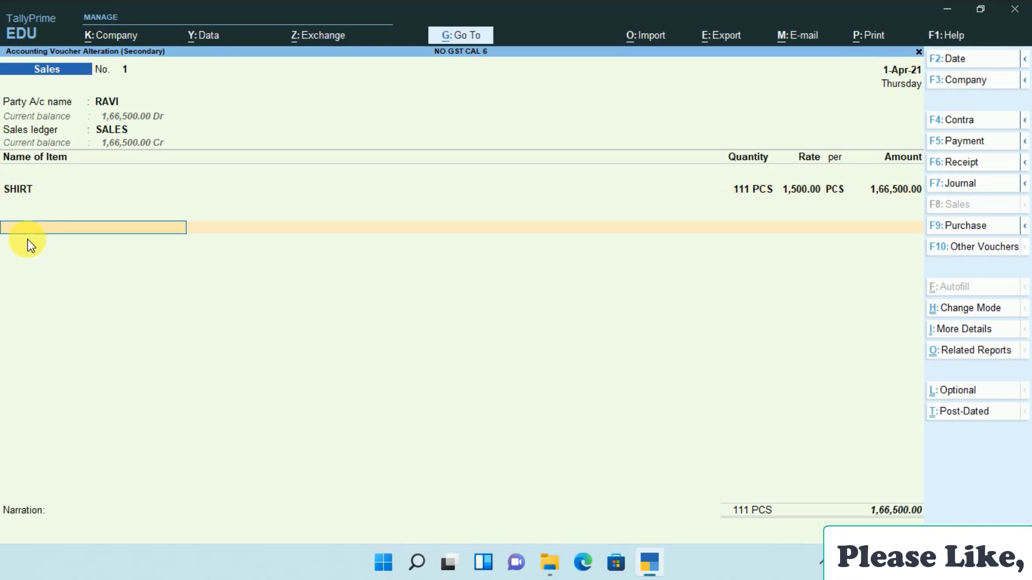
pyautogui.press('Return')
pyautogui.press('Return')
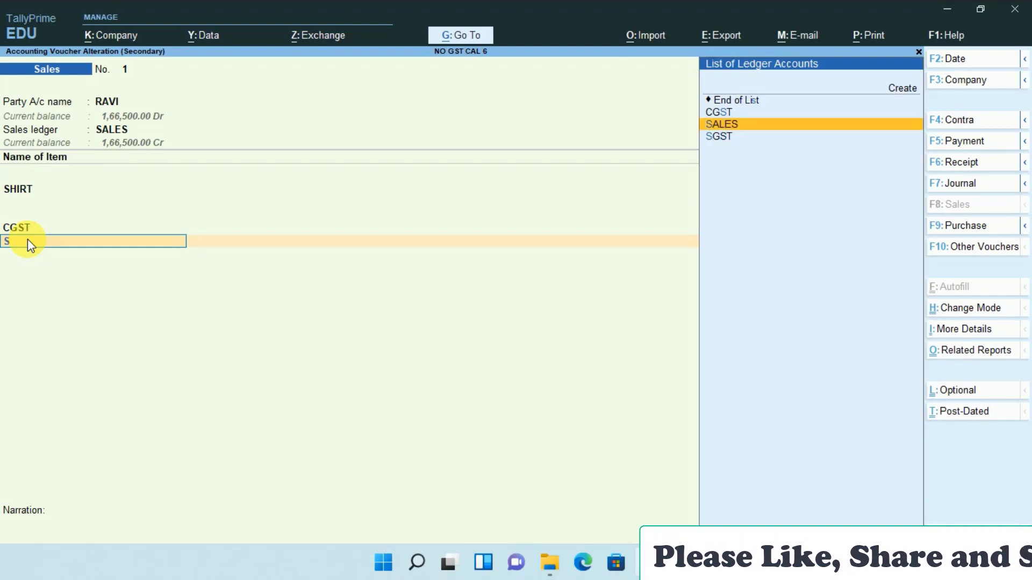
pyautogui.press('Down')
pyautogui.press('Return')
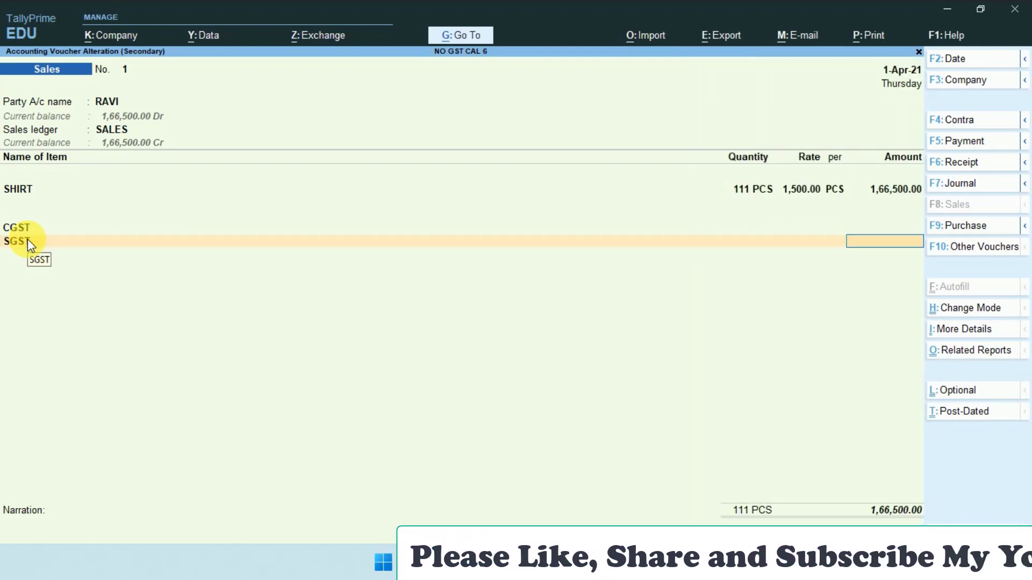
pyautogui.press('alt')
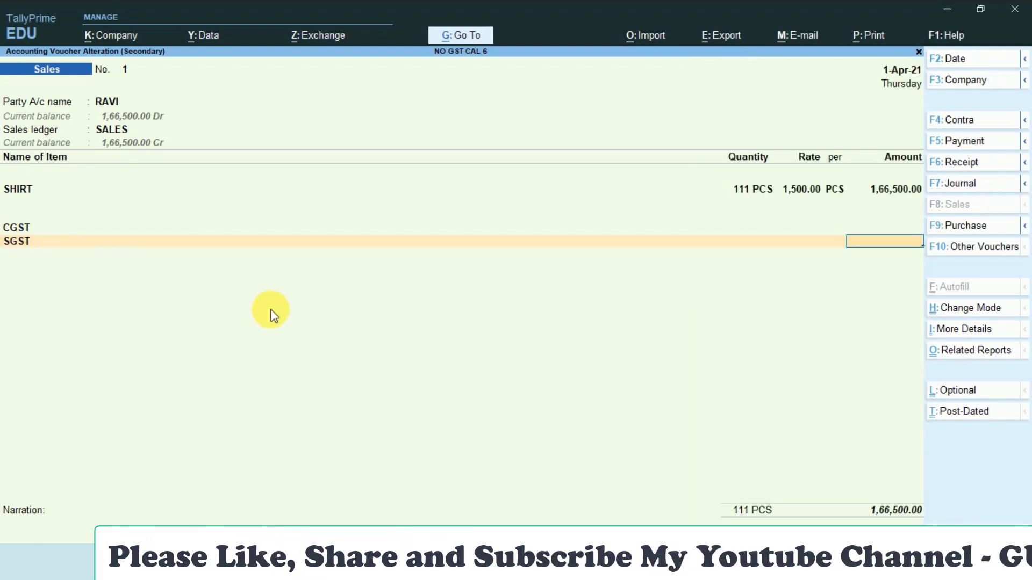
pyautogui.press('alt')
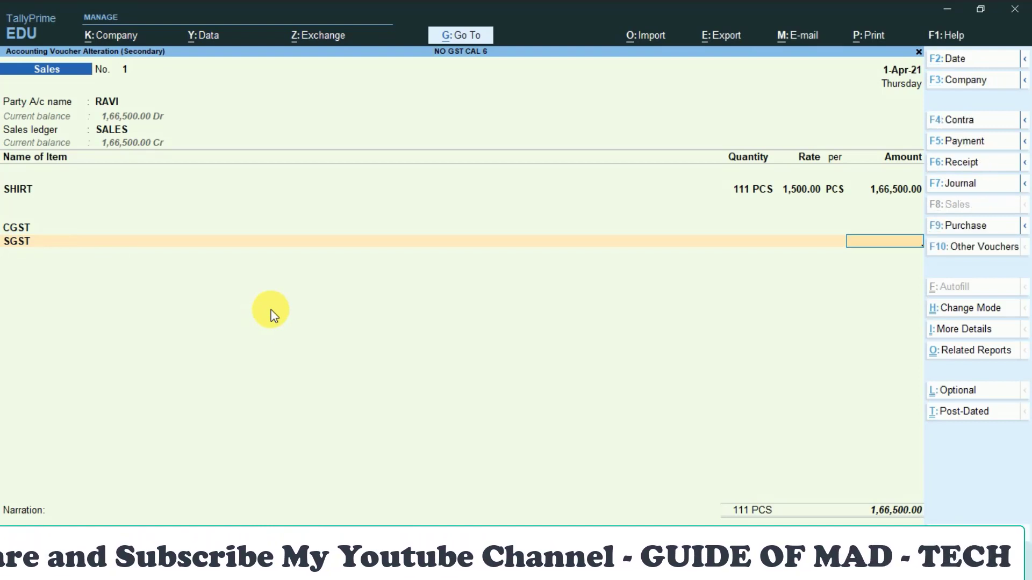
pyautogui.press('alt')
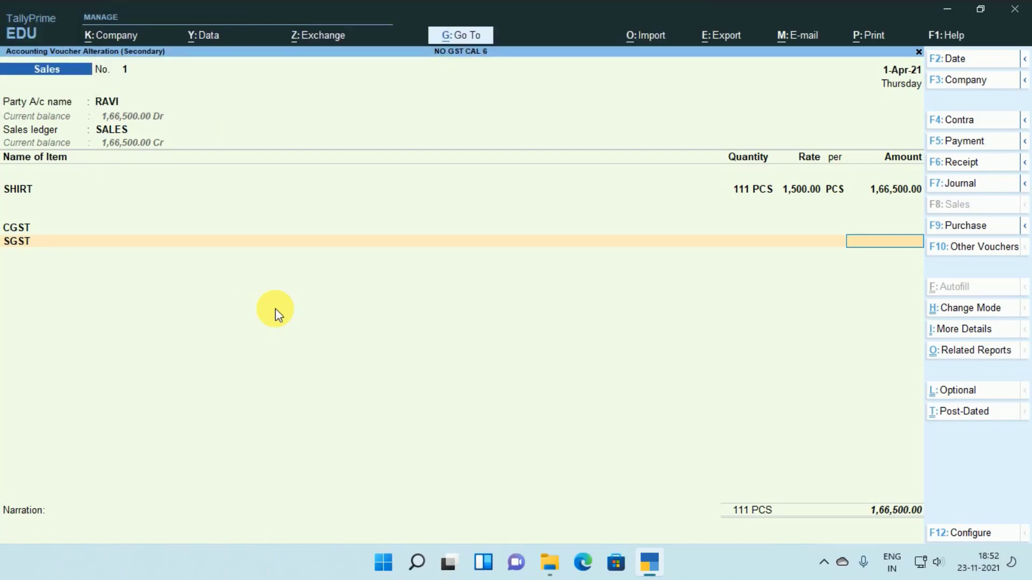
# Step: Check the GST applicable date in the NO GST CAL 6 company GST details without changing it, and return to the voucher
pyautogui.press('F11')
pyautogui.press('Down')
pyautogui.press('Down')
pyautogui.press('Down')
pyautogui.press('Down')
pyautogui.press('Down')
pyautogui.press('Down')
pyautogui.press('Down')
pyautogui.press('Down')
pyautogui.press('Down')
pyautogui.press('Down')
pyautogui.press('Down')
pyautogui.press('Down')
pyautogui.press('Down')
pyautogui.press('Return')
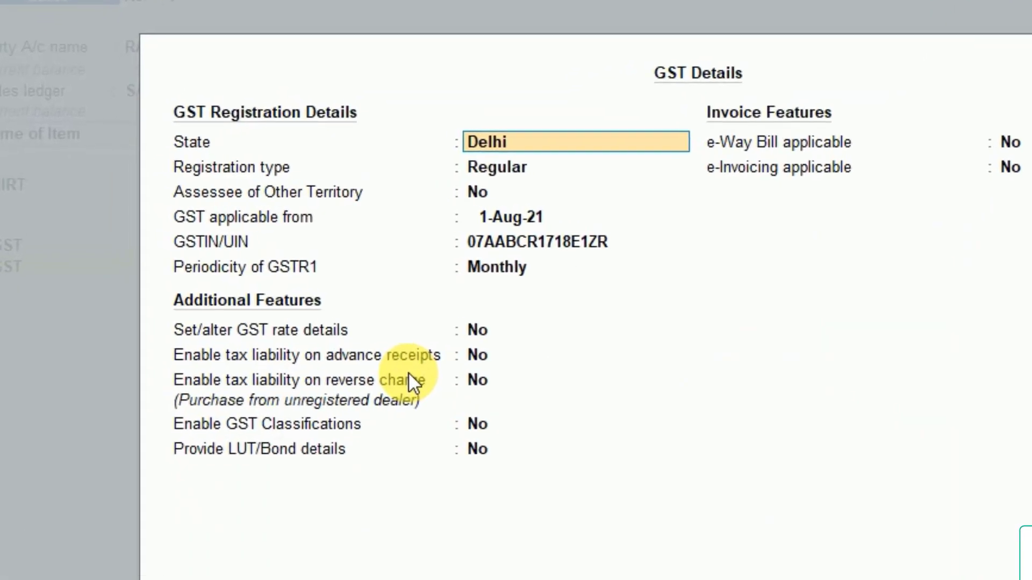
pyautogui.press('Down')
pyautogui.press('Down')
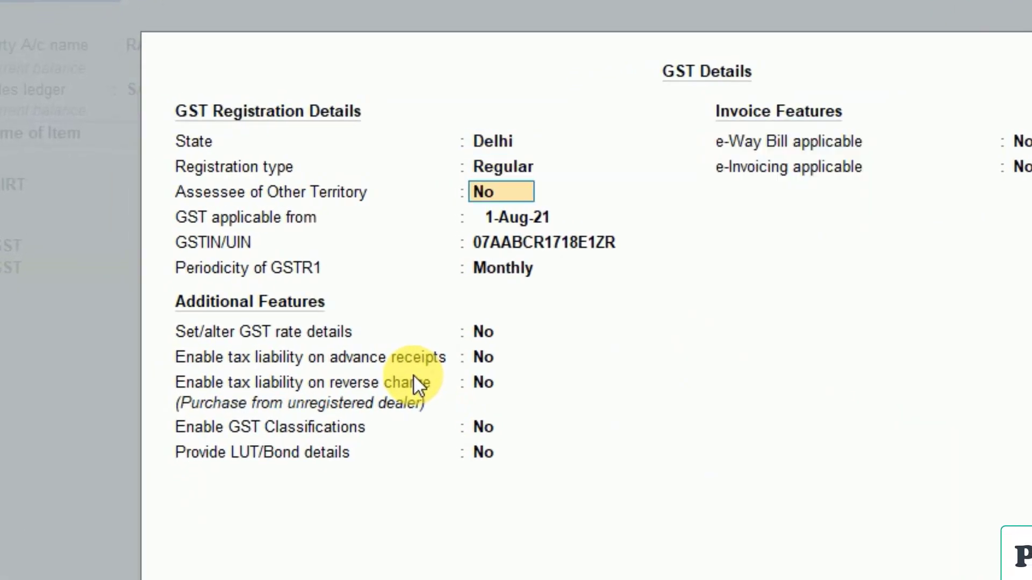
pyautogui.press('Down')
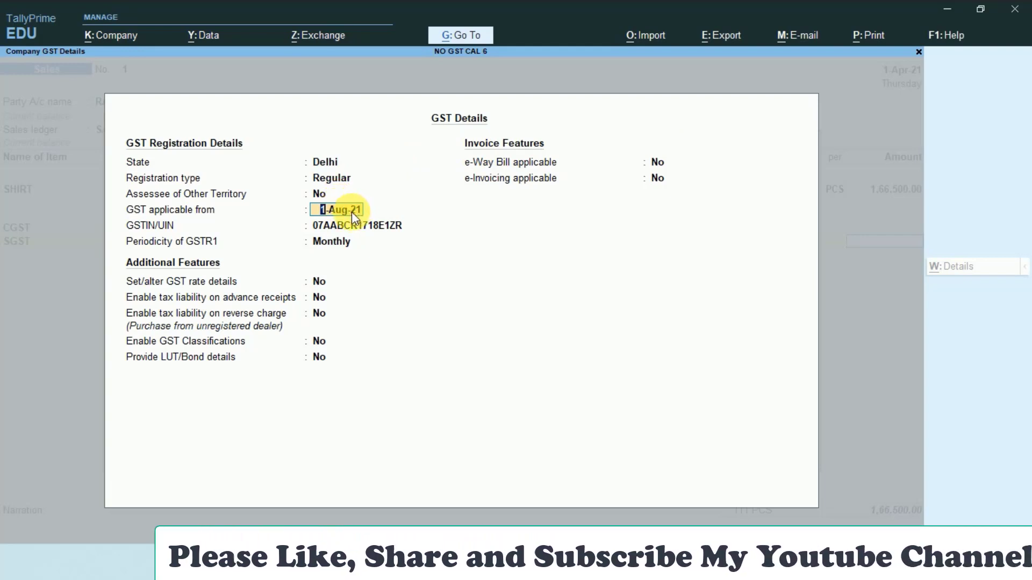
pyautogui.click(342, 213)
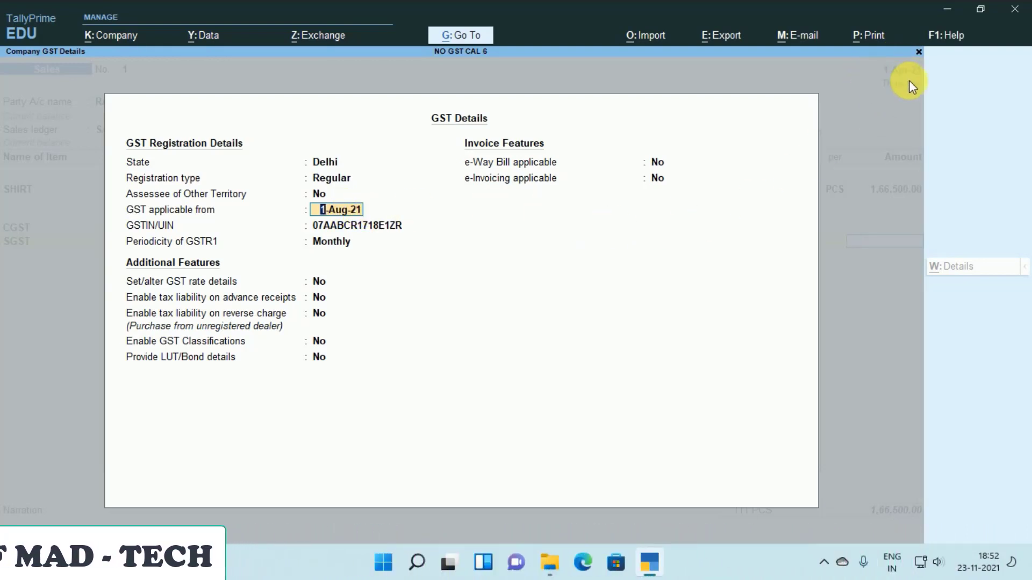
pyautogui.hotkey('ctrl', 'a')
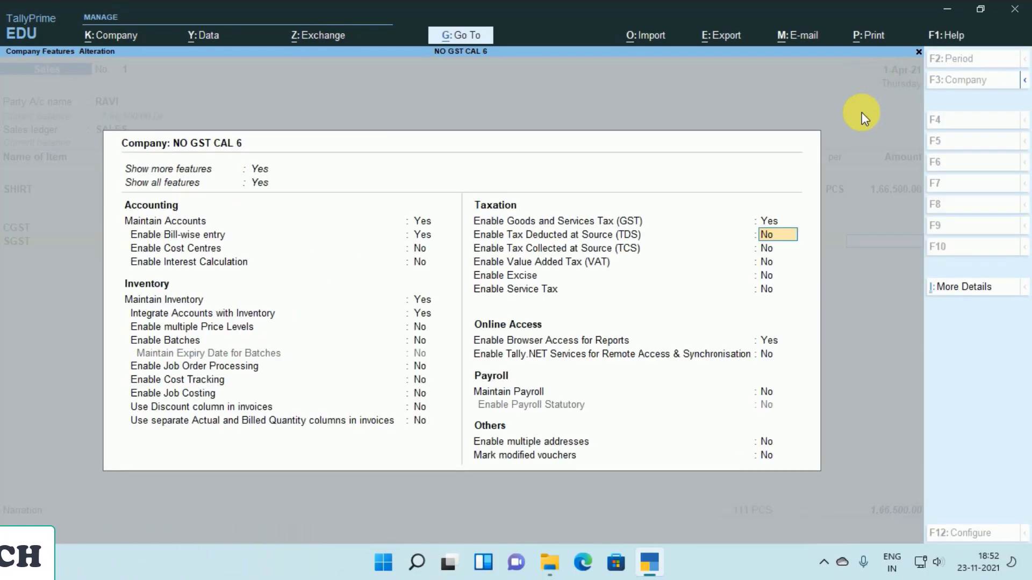
pyautogui.press('Escape')
pyautogui.press('y')
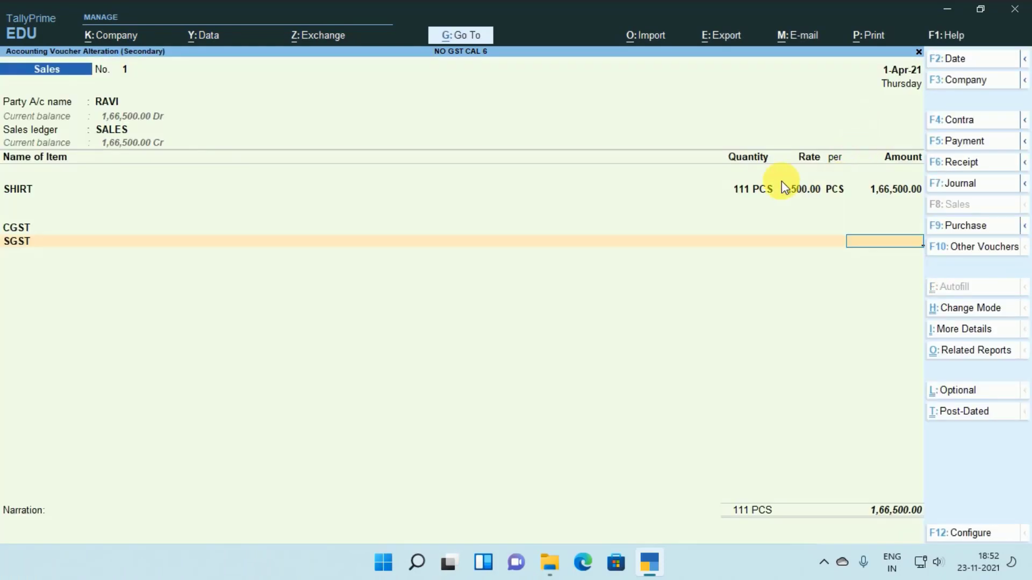
# Step: Set the NO GST CAL 6 sales voucher's date to 1-Aug-21
pyautogui.click(889, 71)
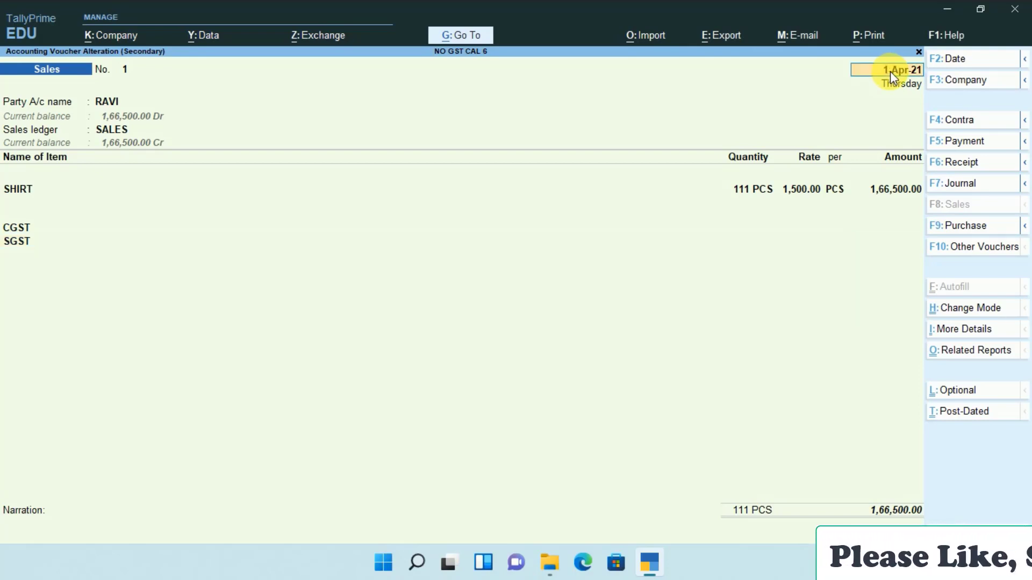
pyautogui.press('F2')
pyautogui.write('1-8')
pyautogui.press('Return')
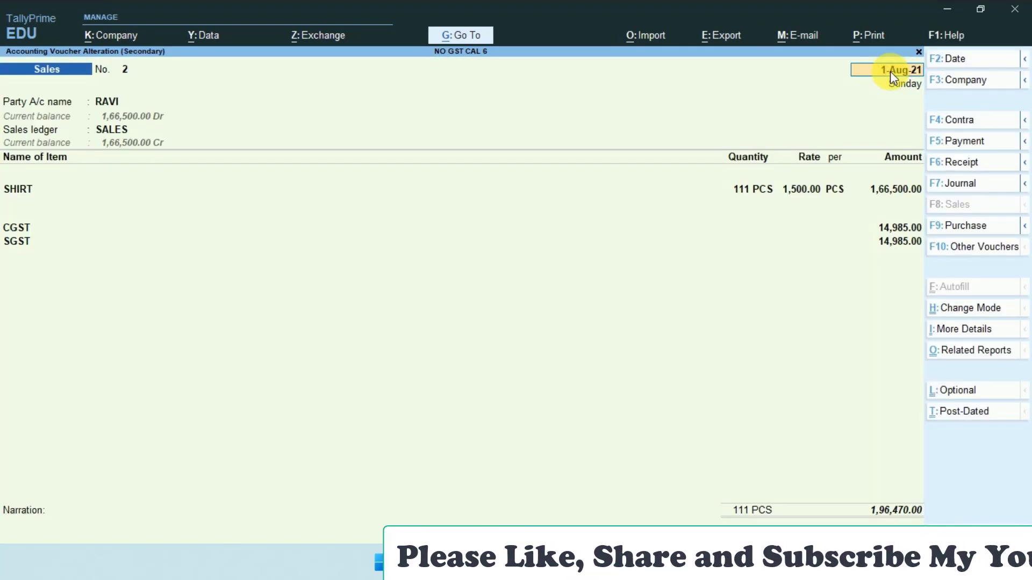
# Step: Try 31-Jul-21 as the voucher date, close the voucher without saving and leave the Day Book
pyautogui.write('31-7')
pyautogui.press('Return')
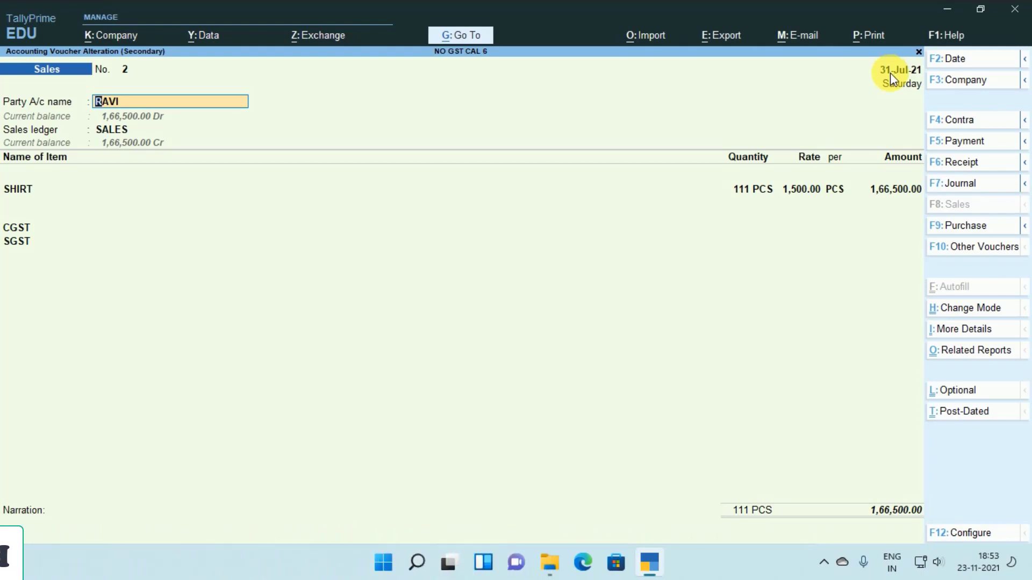
pyautogui.press('Escape')
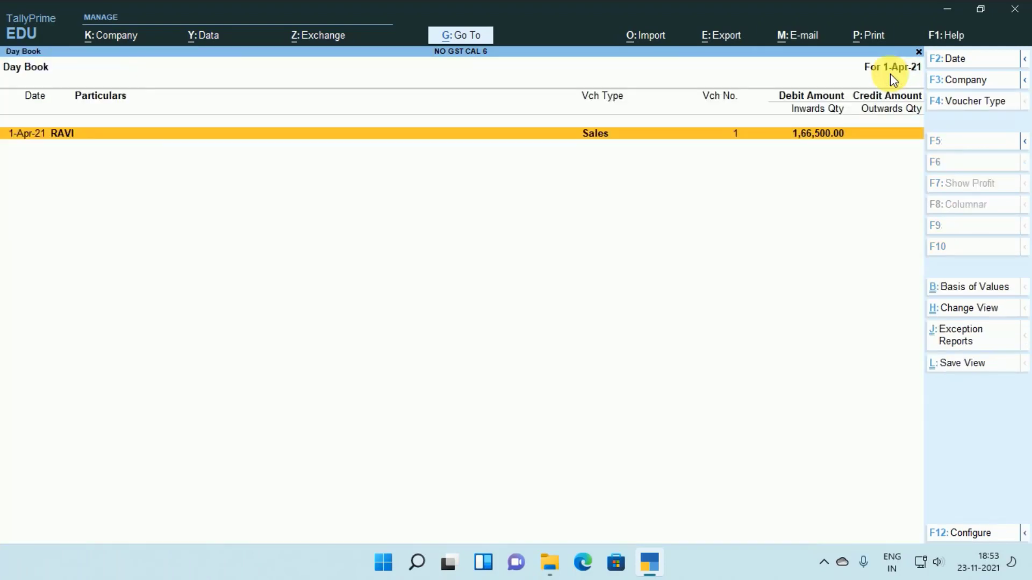
pyautogui.press('Escape')
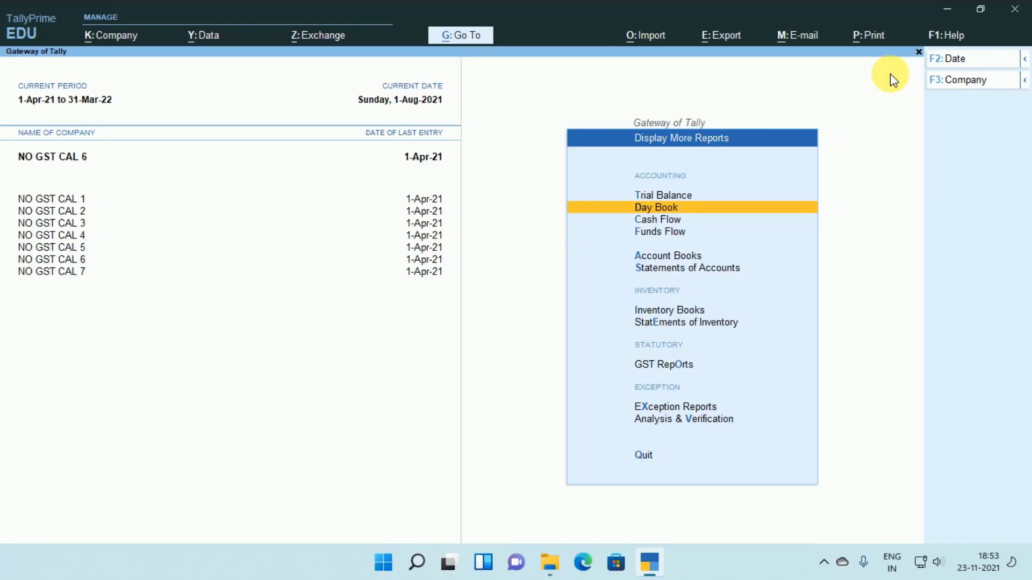
# Step: Switch the active company to NO GST CAL 7 and open its sales voucher dated 1-Apr-21 from the Day Book
pyautogui.press('F3')
pyautogui.press('Down')
pyautogui.press('Return')
pyautogui.press('Return')
pyautogui.press('Escape')
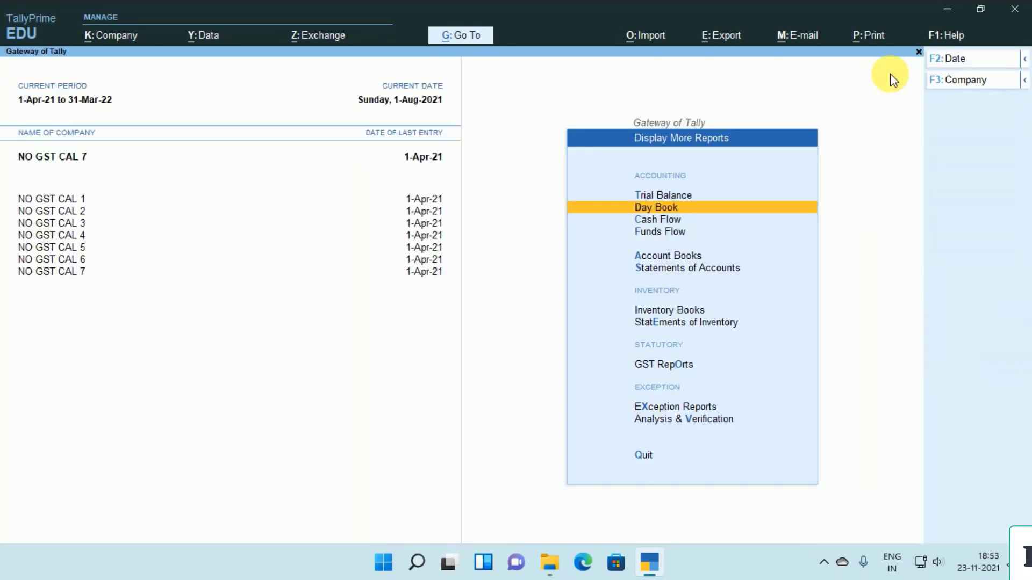
pyautogui.press('Return')
pyautogui.press('Return')
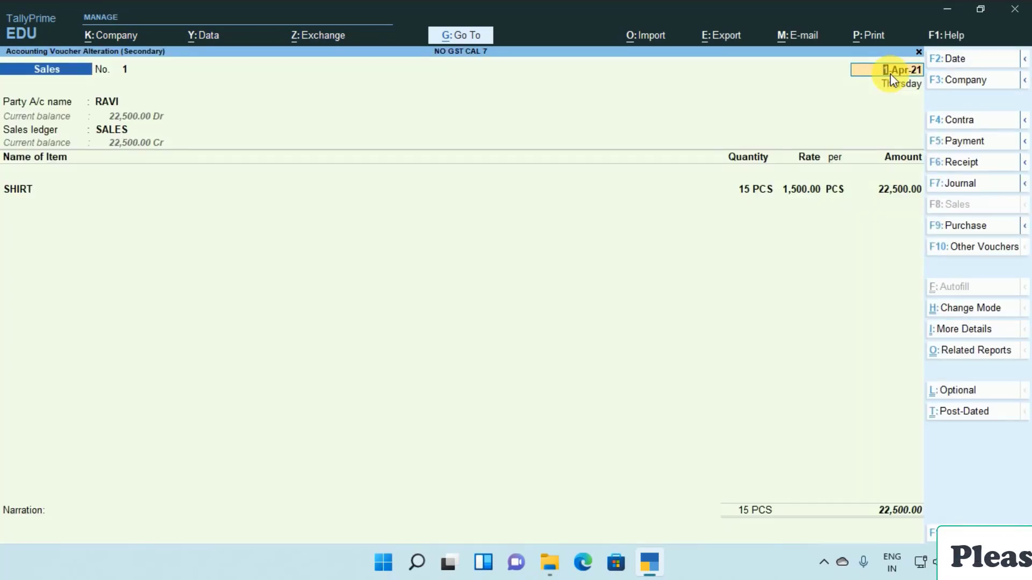
# Step: Keep the sales voucher's existing party, sales ledger and SHIRT item entries, and add CGST and SGST ledger lines below the item
pyautogui.press('Return')
pyautogui.press('Return')
pyautogui.press('Return')
pyautogui.press('Return')
pyautogui.press('Return')
pyautogui.press('Return')
pyautogui.press('Return')
pyautogui.press('Return')
pyautogui.press('Return')
pyautogui.press('Return')
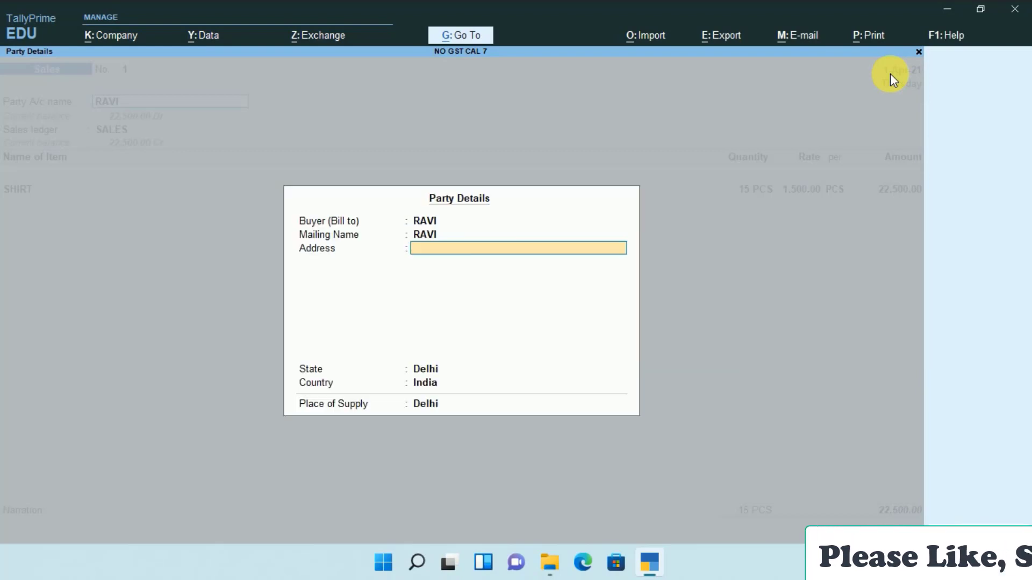
pyautogui.press('Return')
pyautogui.press('Return')
pyautogui.press('Return')
pyautogui.press('Return')
pyautogui.press('Return')
pyautogui.press('Return')
pyautogui.press('Return')
pyautogui.press('Return')
pyautogui.press('Return')
pyautogui.press('Return')
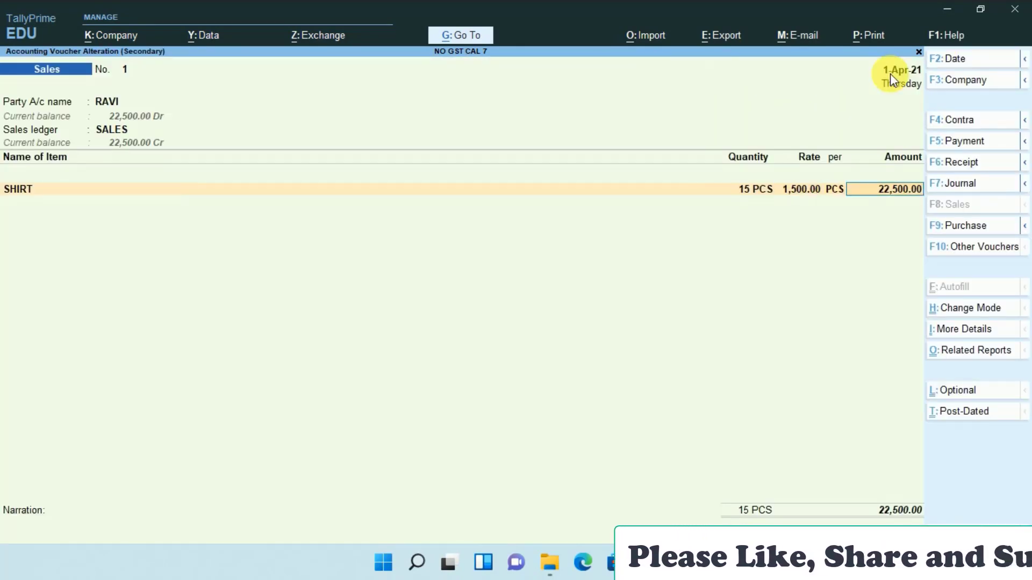
pyautogui.write('C')
pyautogui.press('Return')
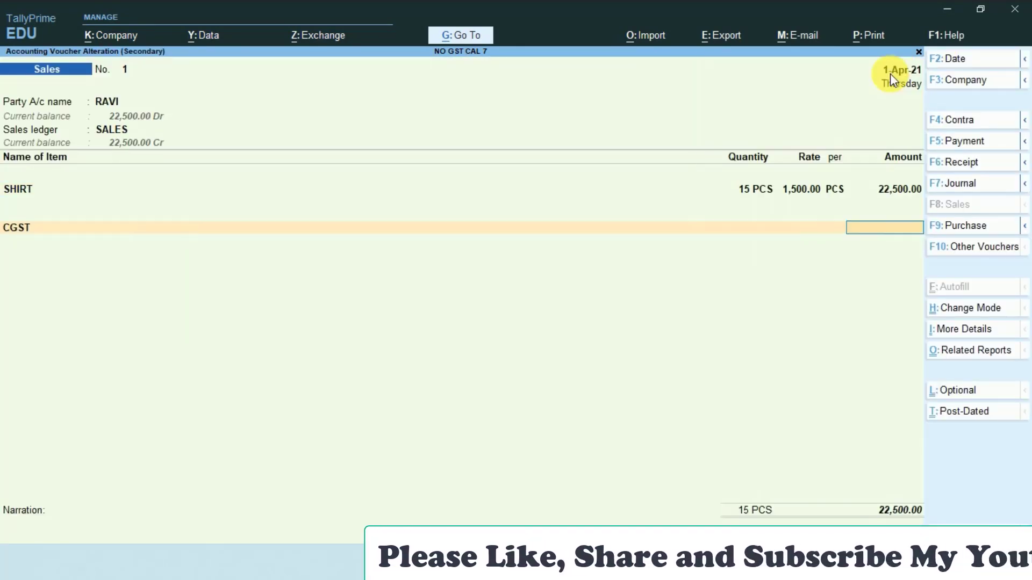
pyautogui.press('Return')
pyautogui.write('S')
pyautogui.press('Down')
pyautogui.press('Return')
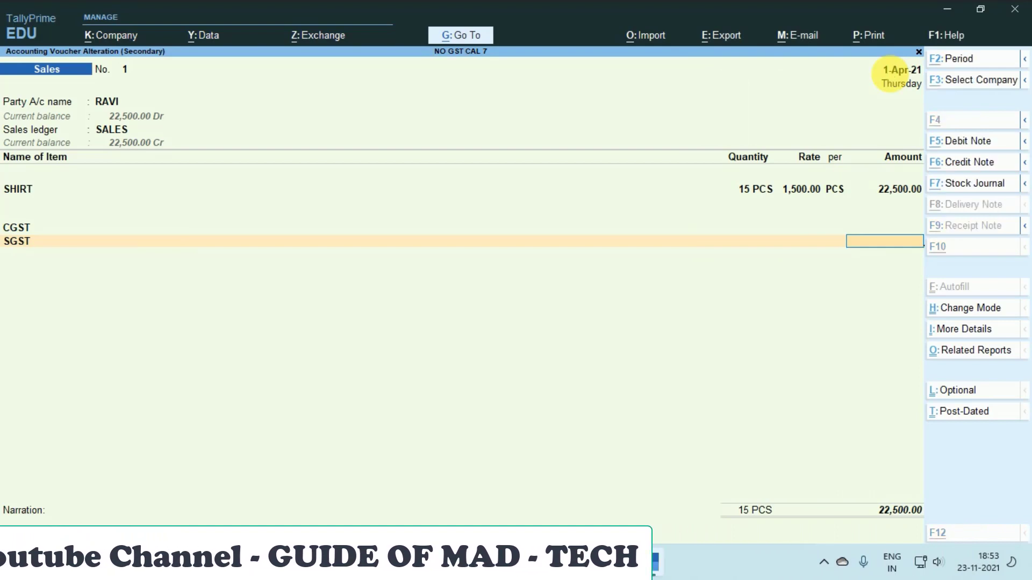
# Step: View the voucher's GST tax analysis for the SHIRT item and return to the voucher
pyautogui.hotkey('ctrl', 'o')
pyautogui.press('F5')
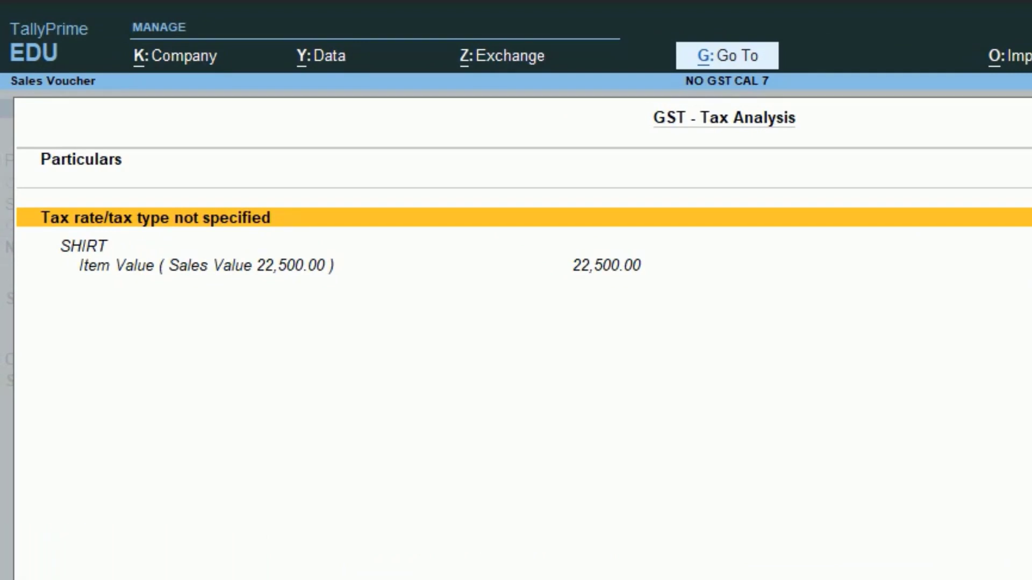
pyautogui.press('Escape')
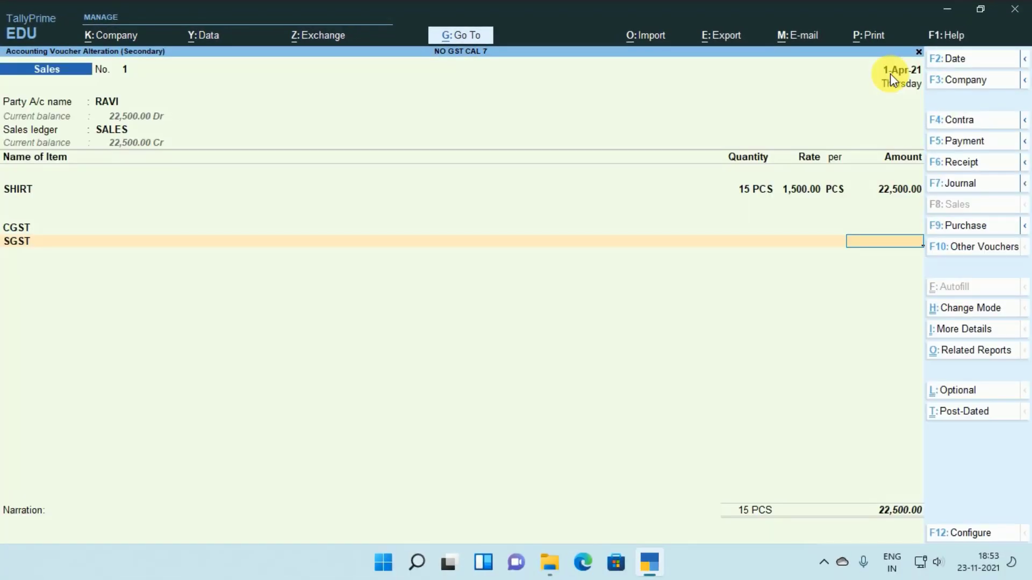
# Step: Go back to the SHIRT line in the voucher and open that stock item's master for alteration
pyautogui.press('BackSpace')
pyautogui.press('BackSpace')
pyautogui.press('BackSpace')
pyautogui.press('BackSpace')
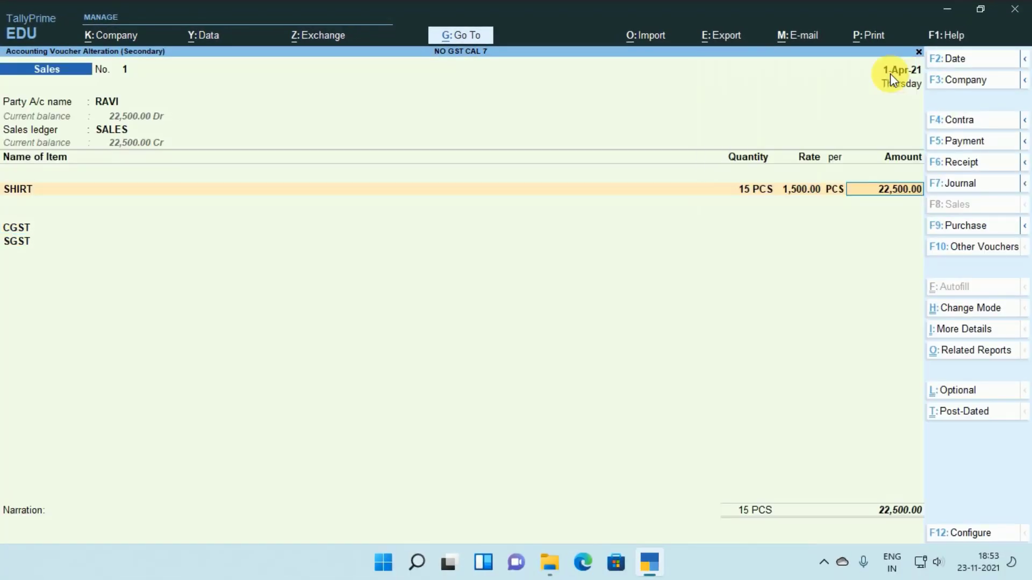
pyautogui.press('BackSpace')
pyautogui.press('BackSpace')
pyautogui.press('BackSpace')
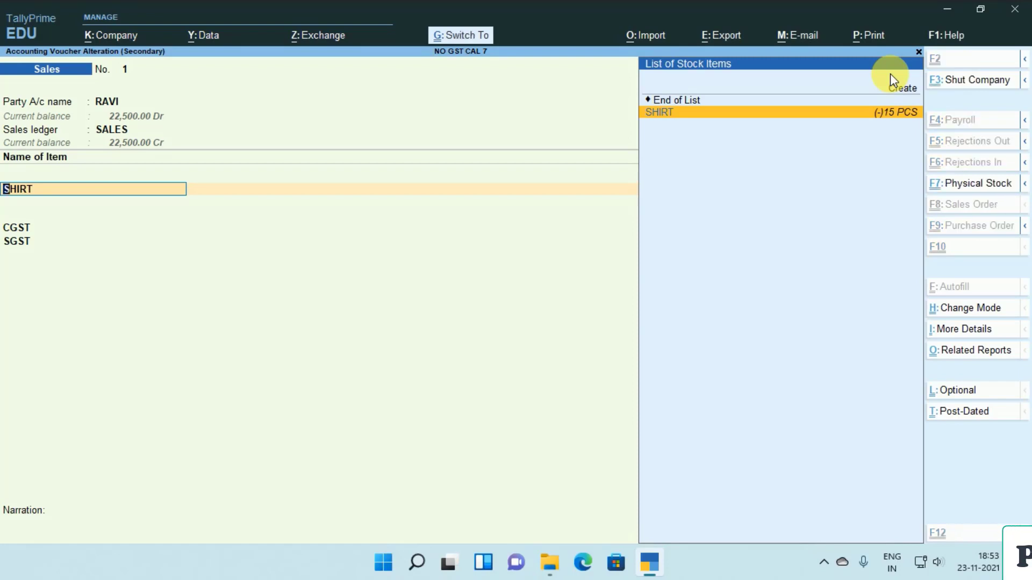
pyautogui.hotkey('ctrl', 'Return')
pyautogui.press('Return')
pyautogui.press('Return')
pyautogui.press('Return')
pyautogui.press('Return')
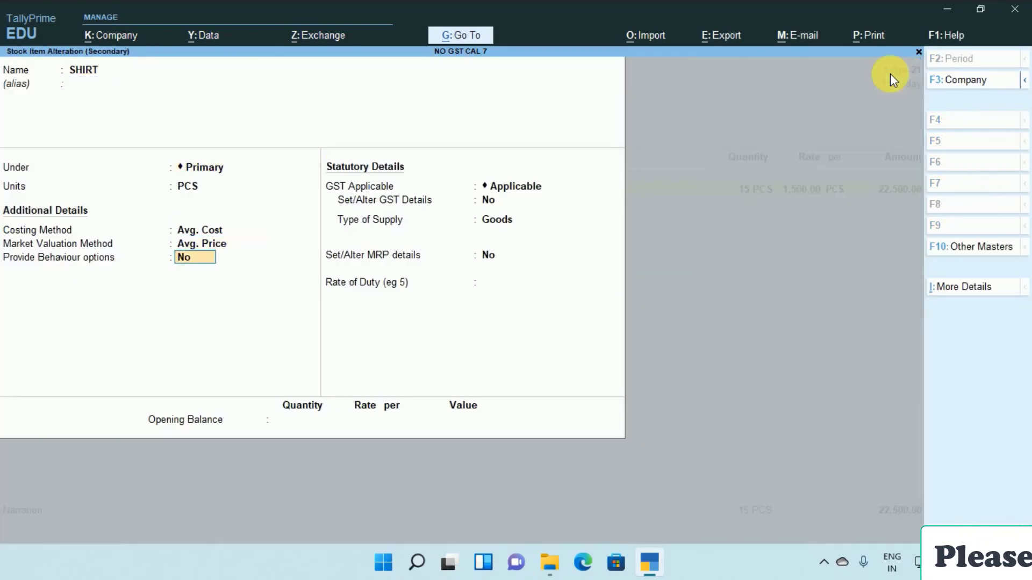
# Step: Set Set/Alter GST Details to Yes for the SHIRT item and open its tax rate history
pyautogui.press('Return')
pyautogui.press('Return')
pyautogui.press('y')
pyautogui.press('Return')
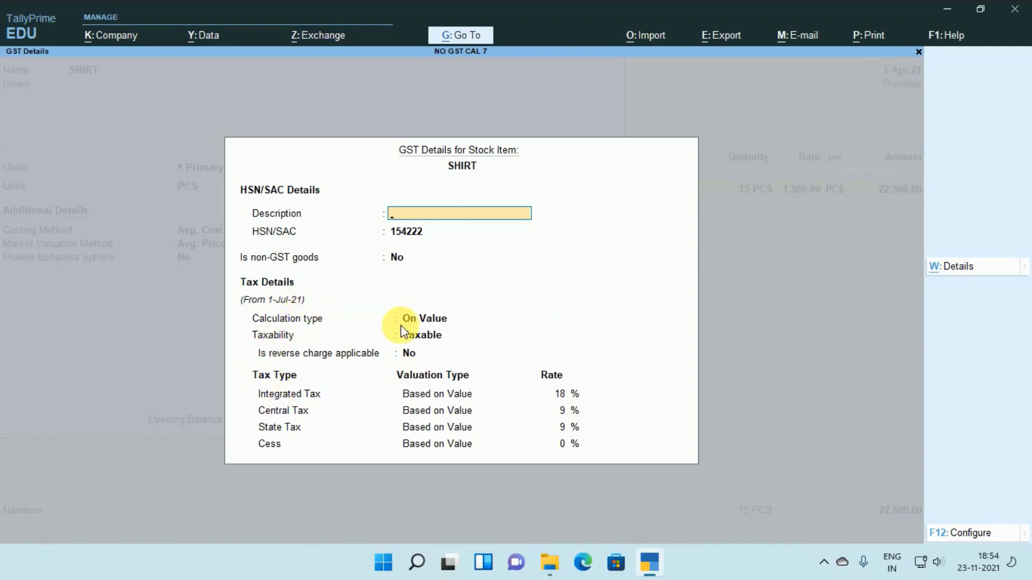
pyautogui.click(953, 280)
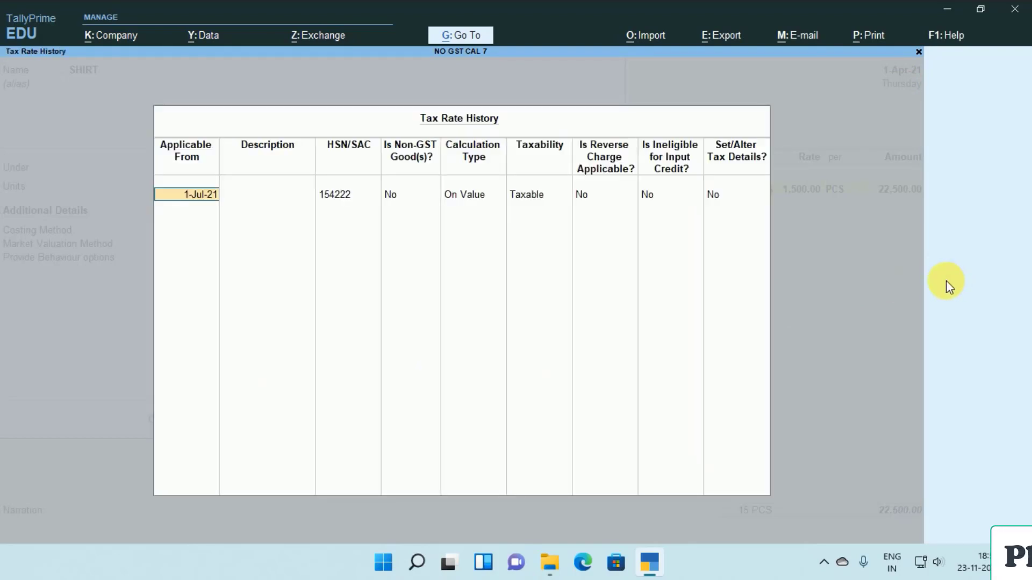
# Step: Go through SHIRT's existing tax rate history entry, keeping its values, up to the Set/Alter Tax Details option
pyautogui.press('Return')
pyautogui.press('Return')
pyautogui.press('Return')
pyautogui.press('Return')
pyautogui.press('Return')
pyautogui.press('Return')
pyautogui.press('Return')
pyautogui.press('Return')
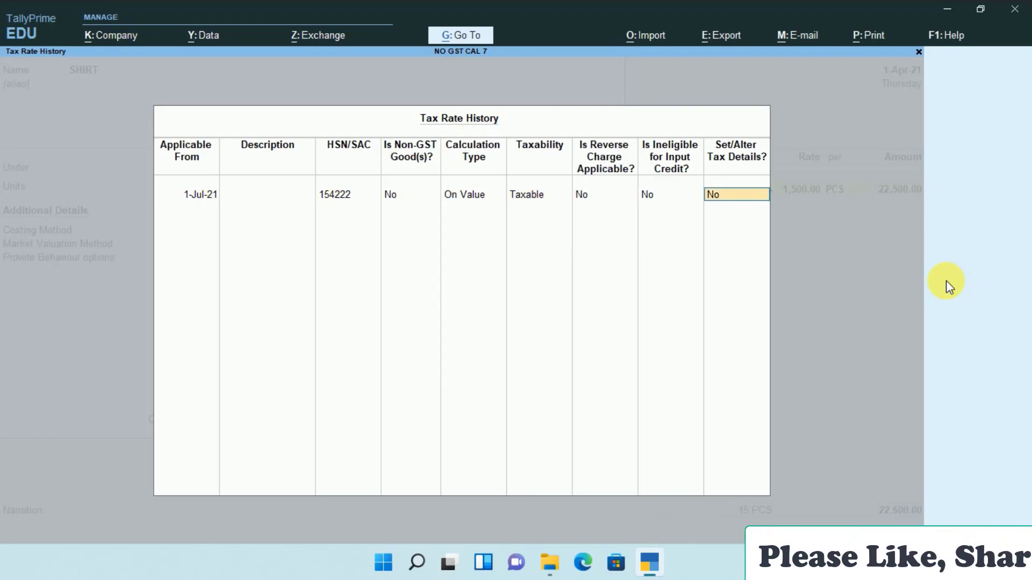